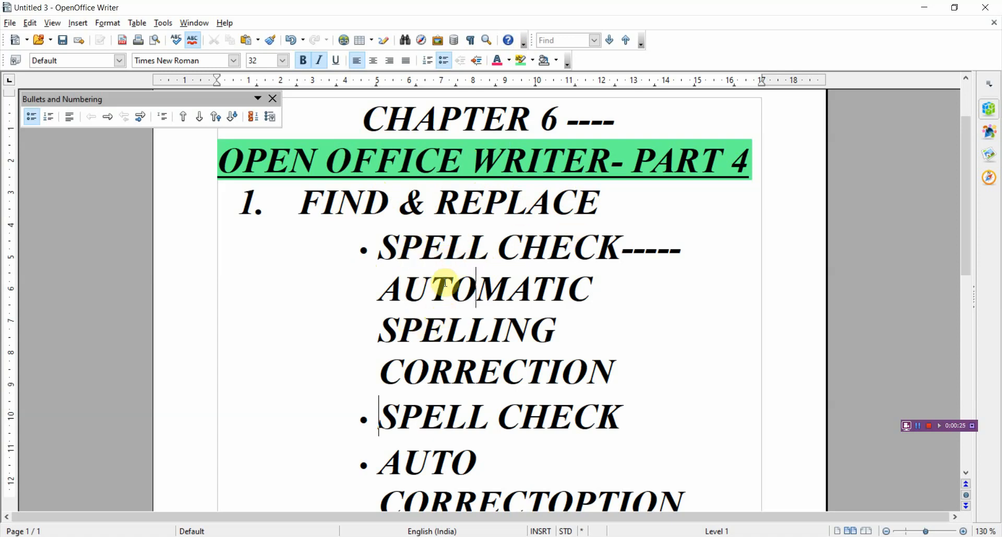
{"action": "scroll", "coordinate": [440, 373], "scroll_direction": "down", "scroll_amount": 4}
{"action": "scroll", "coordinate": [440, 374], "scroll_direction": "up", "scroll_amount": 3}
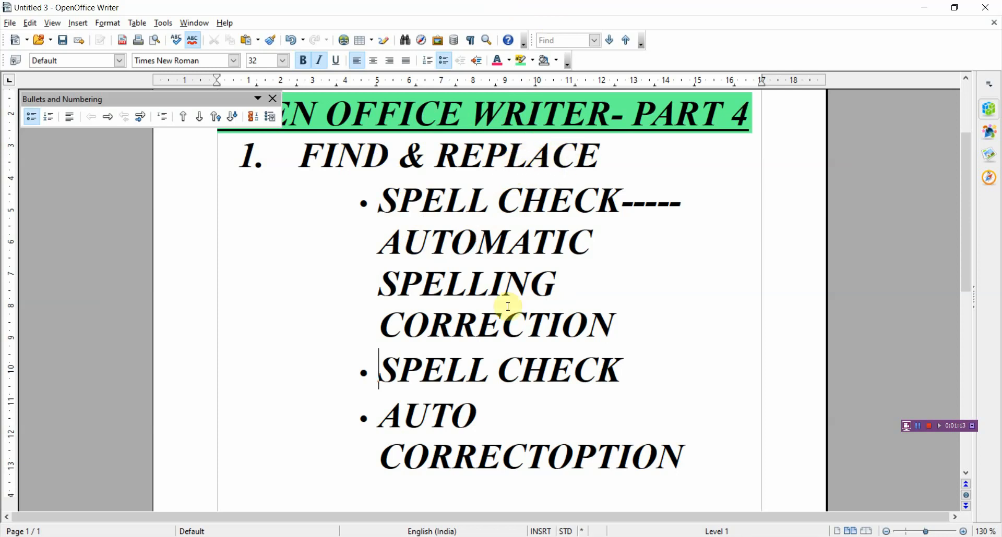
{"action": "left_click", "coordinate": [479, 261]}
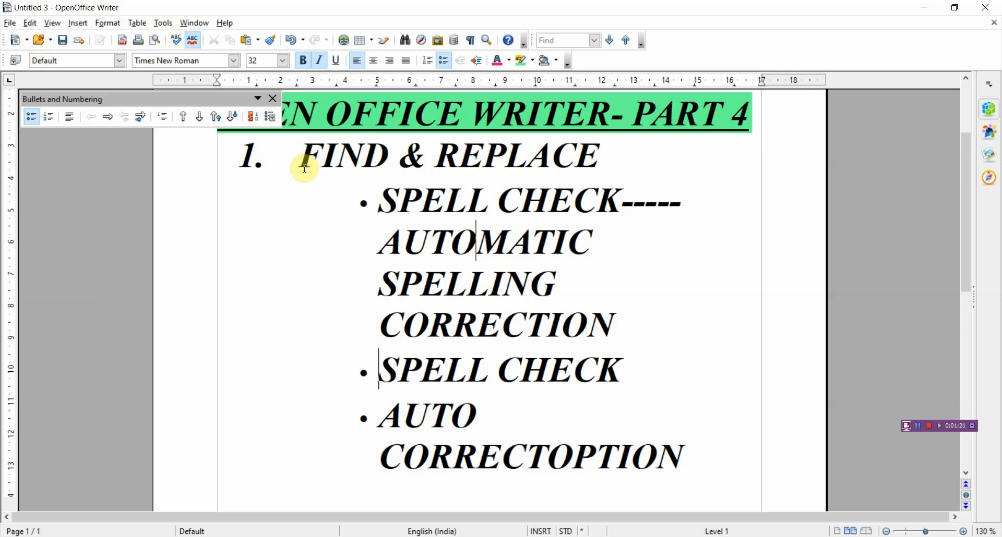
Step: Open the Find & Replace dialog for the document
{"action": "left_click", "coordinate": [35, 26]}
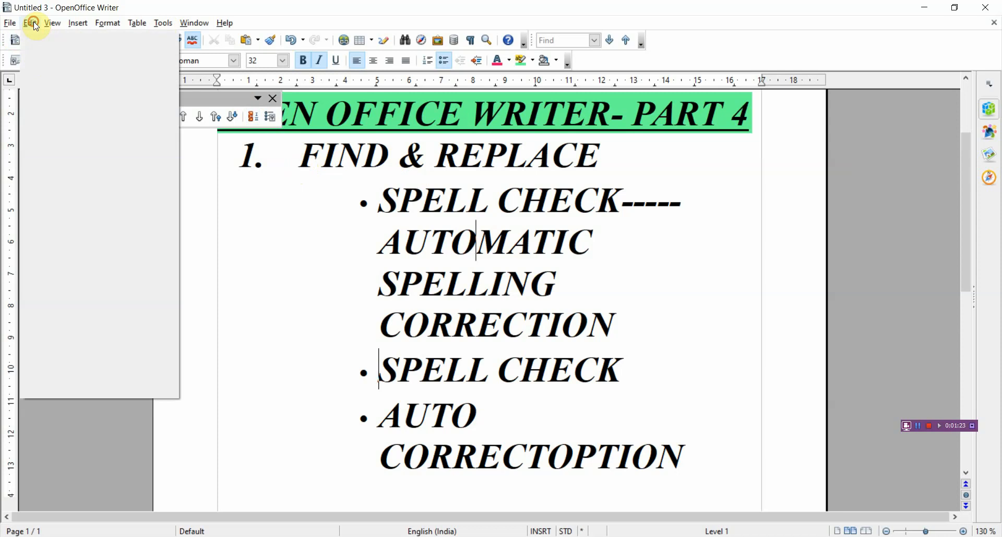
{"action": "mouse_move", "coordinate": [52, 23]}
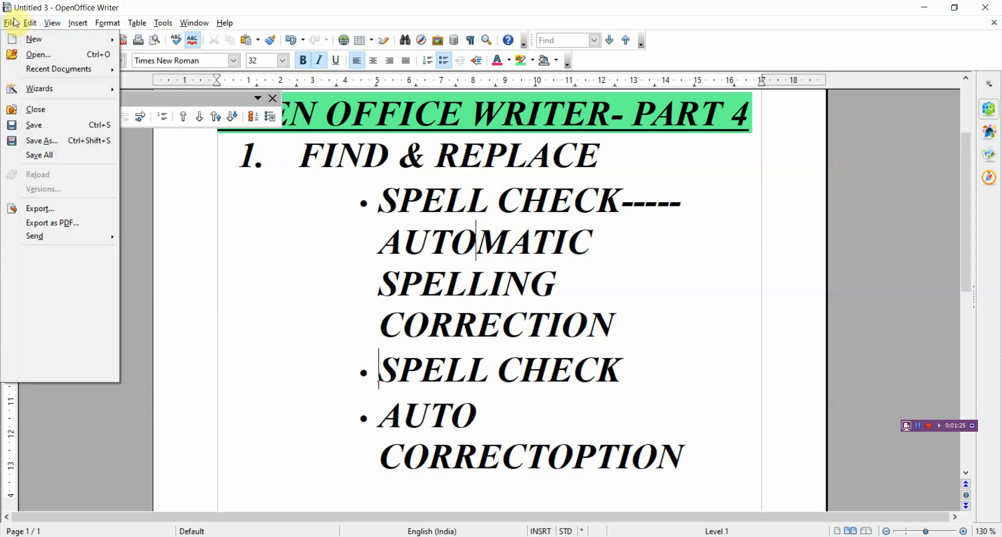
{"action": "mouse_move", "coordinate": [24, 29]}
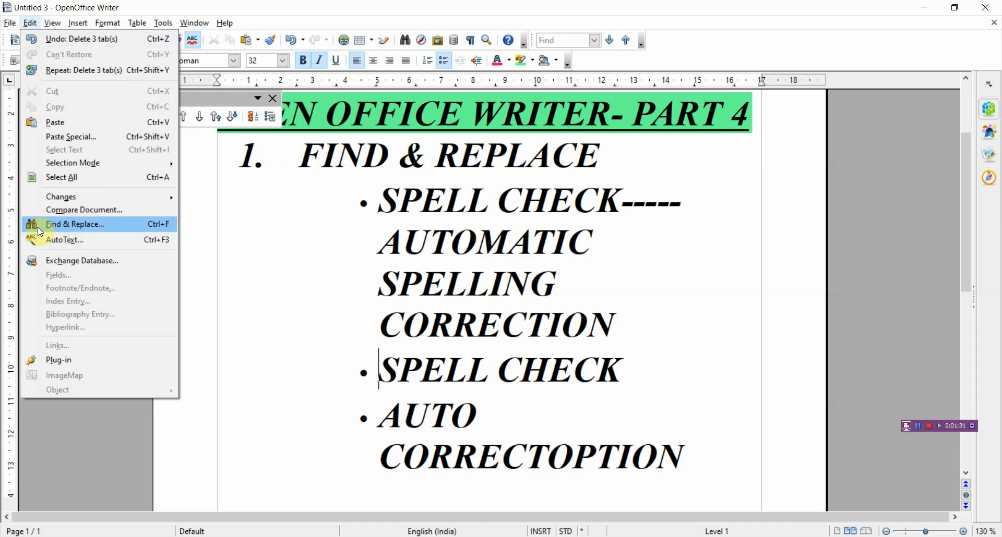
{"action": "left_click", "coordinate": [408, 46]}
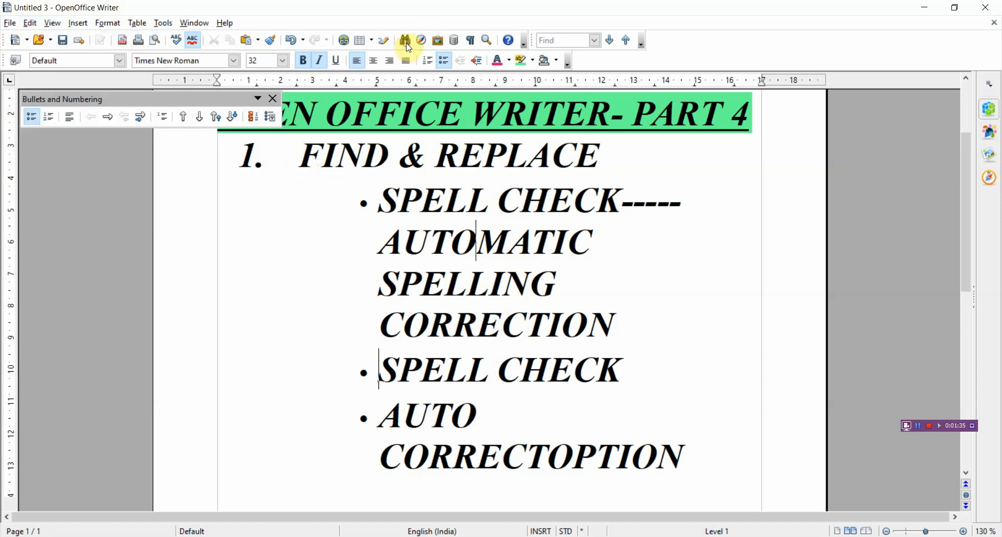
{"action": "left_click", "coordinate": [406, 42]}
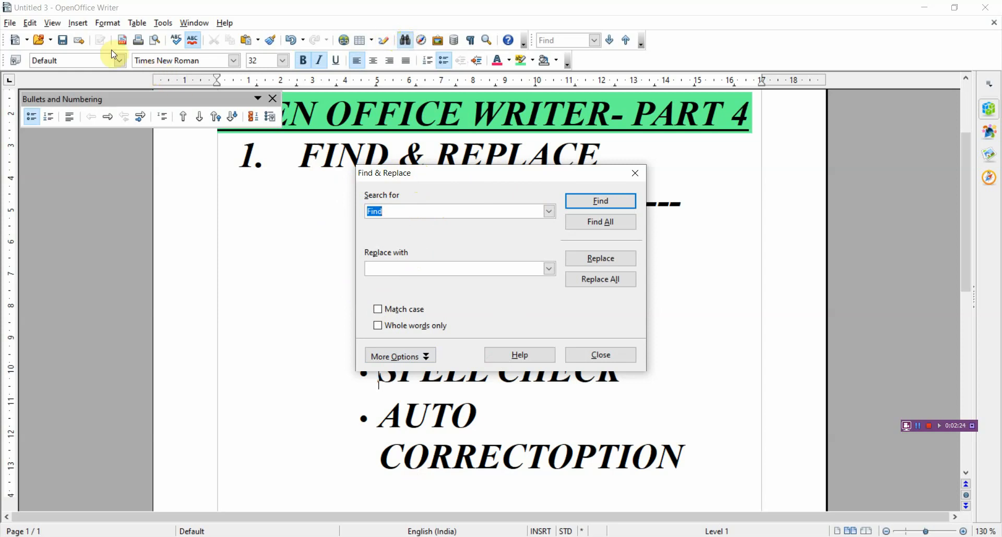
{"action": "left_click", "coordinate": [34, 25]}
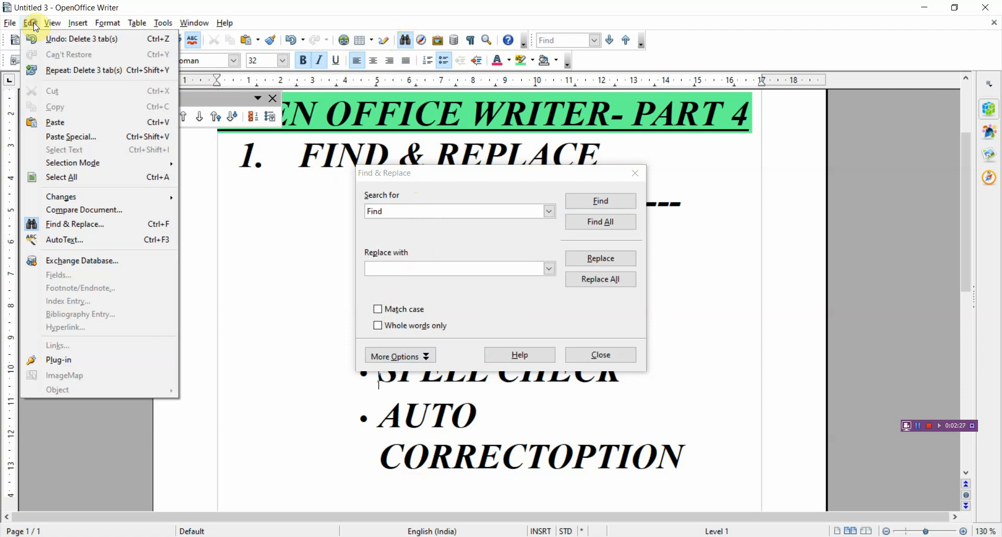
{"action": "left_click", "coordinate": [275, 199]}
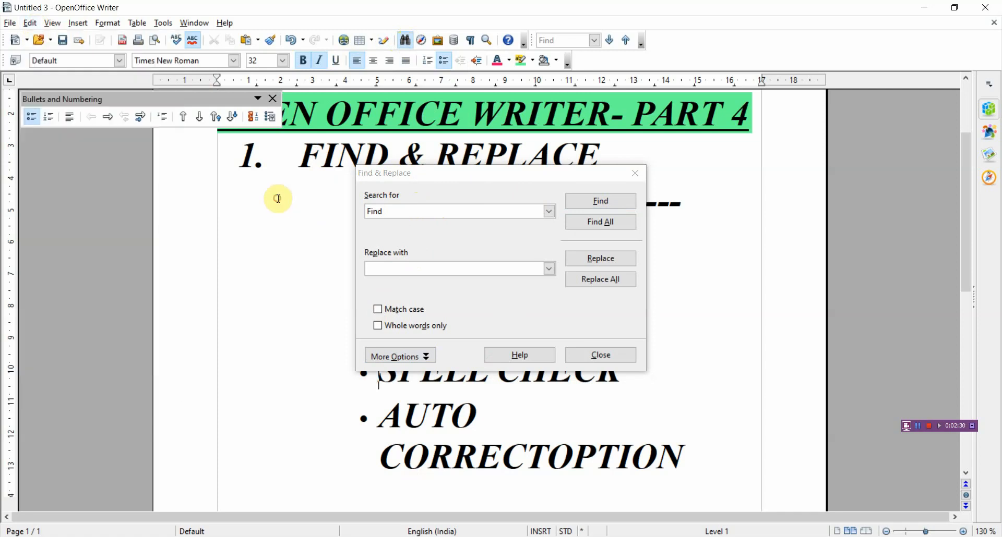
Step: Replace the existing search text with C and find a match in the document
{"action": "left_click", "coordinate": [401, 211]}
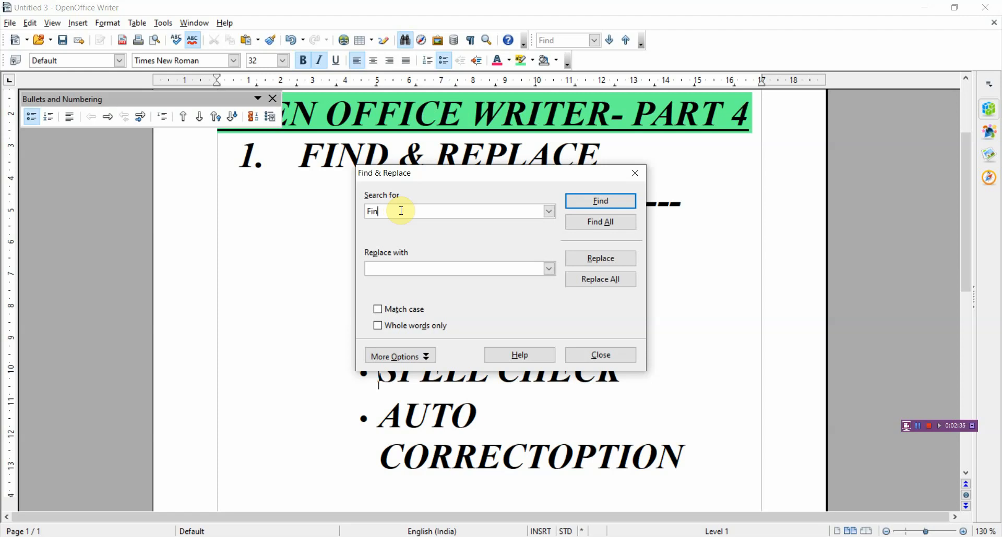
{"action": "key", "text": "BackSpace"}
{"action": "type", "text": "C"}
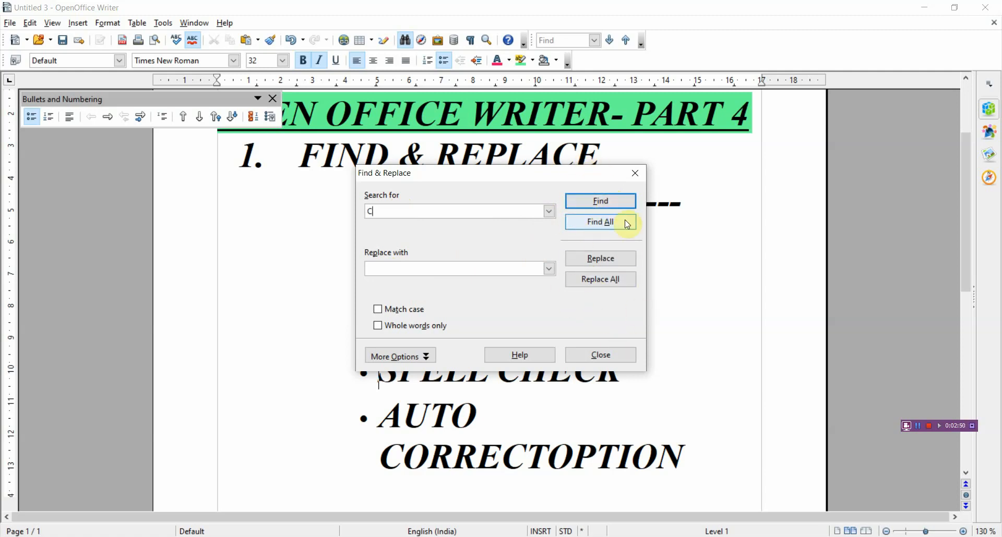
{"action": "left_click", "coordinate": [601, 202]}
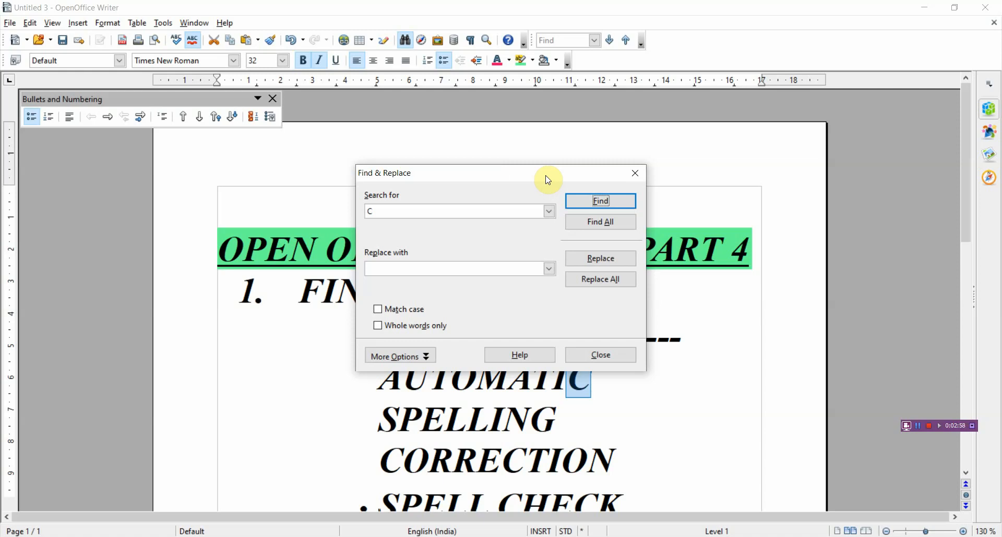
Step: Close Find & Replace and place the cursor before the CHAPTER 6 heading
{"action": "left_click_drag", "start_coordinate": [547, 177], "coordinate": [397, 139]}
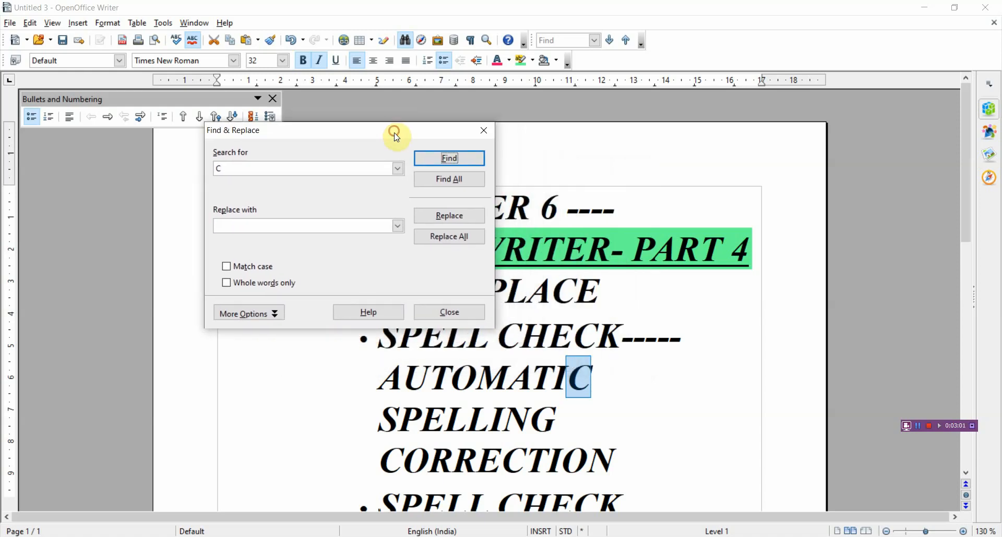
{"action": "double_click", "coordinate": [562, 291]}
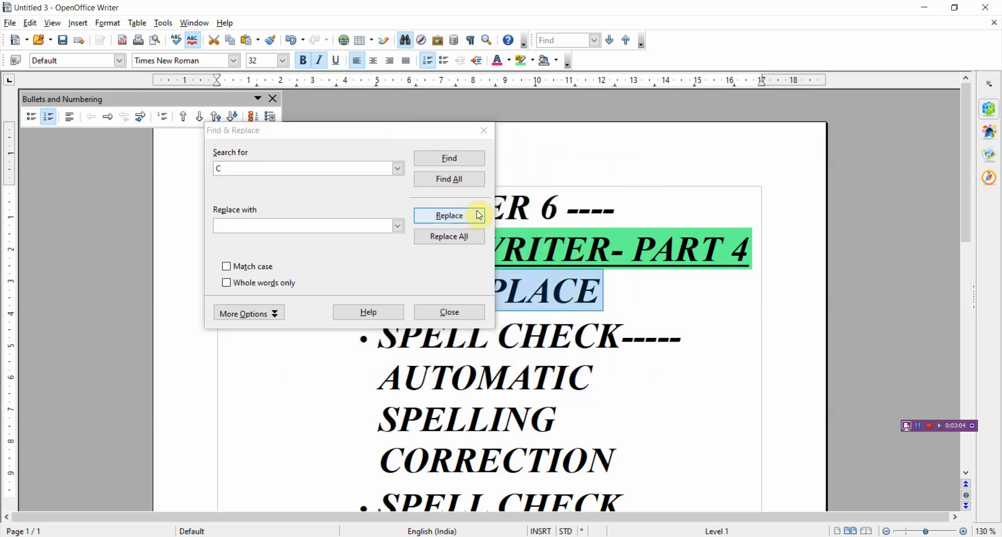
{"action": "left_click", "coordinate": [483, 133]}
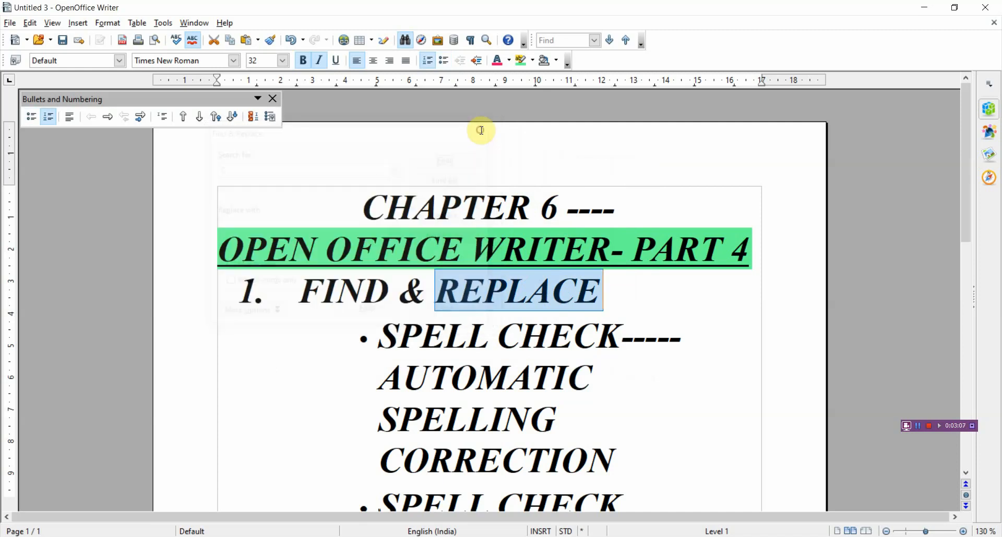
{"action": "left_click", "coordinate": [365, 208]}
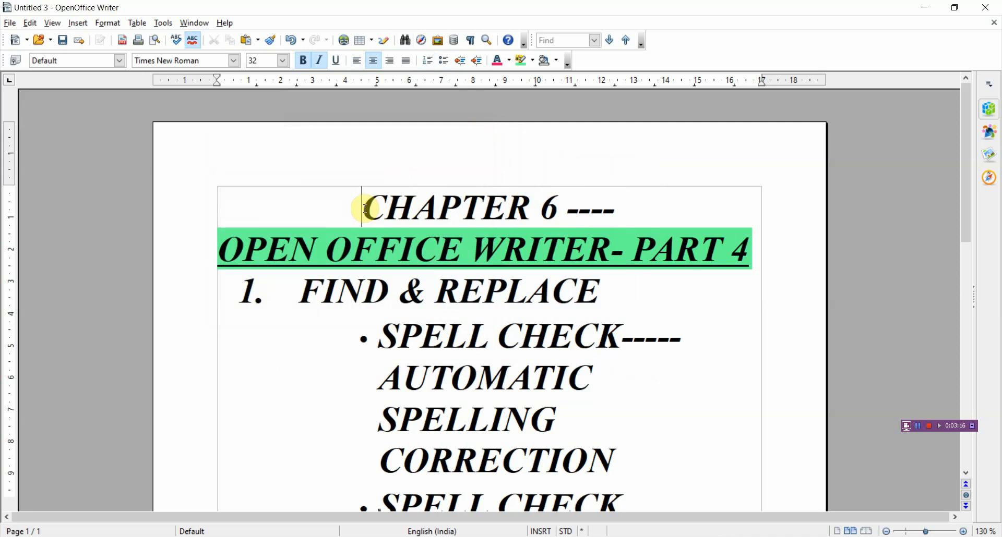
Step: Reopen Find & Replace, find C from the document start, and move the dialog clear of the headings
{"action": "key", "text": "ctrl+h"}
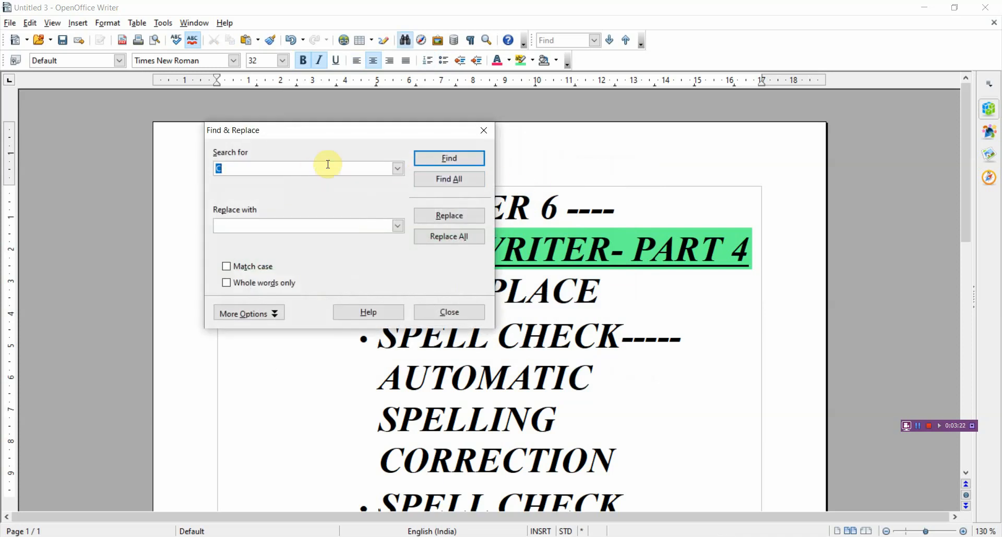
{"action": "left_click", "coordinate": [447, 159]}
{"action": "left_click_drag", "start_coordinate": [374, 138], "coordinate": [718, 101]}
{"action": "left_click_drag", "start_coordinate": [778, 113], "coordinate": [799, 112]}
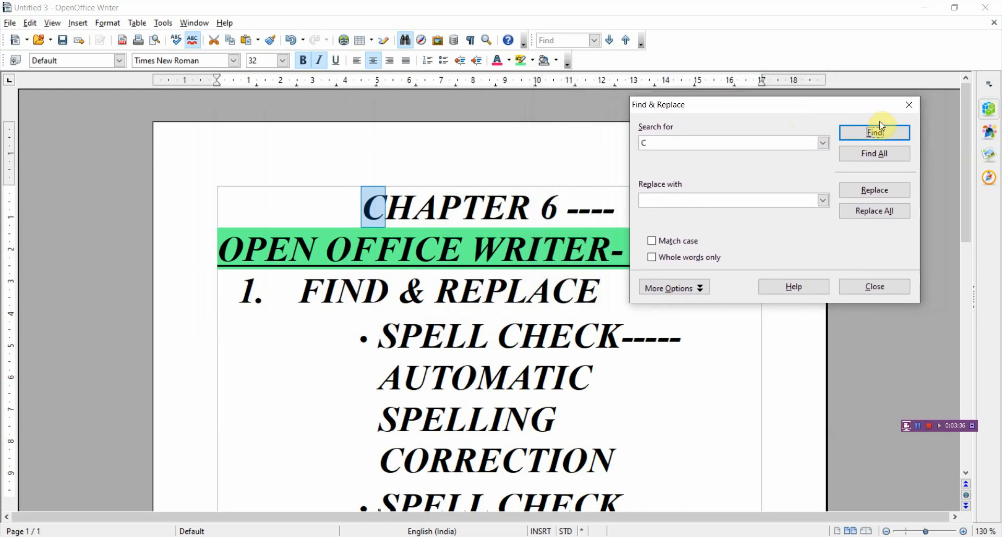
Step: Step through the next occurrences of C one at a time, and also highlight all occurrences together
{"action": "left_click", "coordinate": [866, 137]}
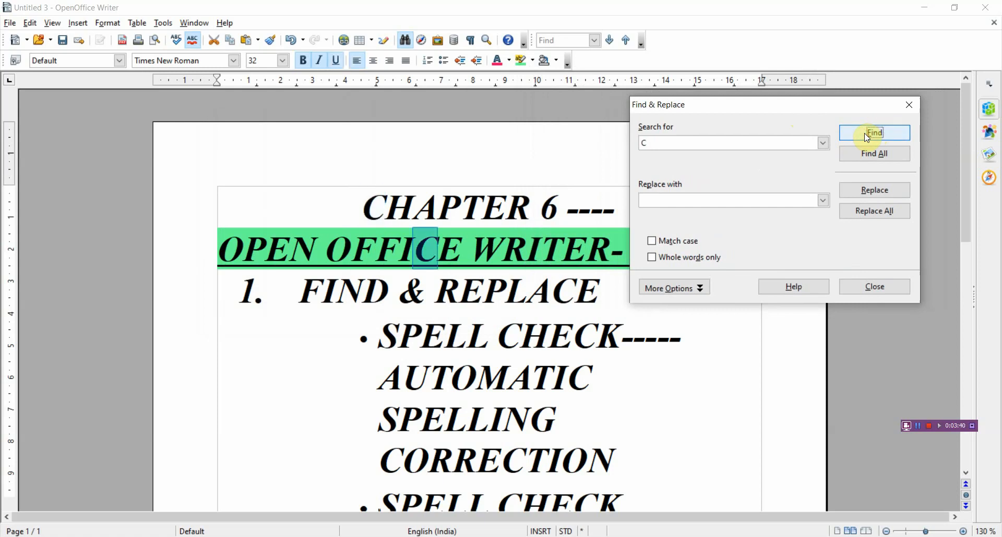
{"action": "left_click", "coordinate": [866, 137]}
{"action": "left_click", "coordinate": [866, 136]}
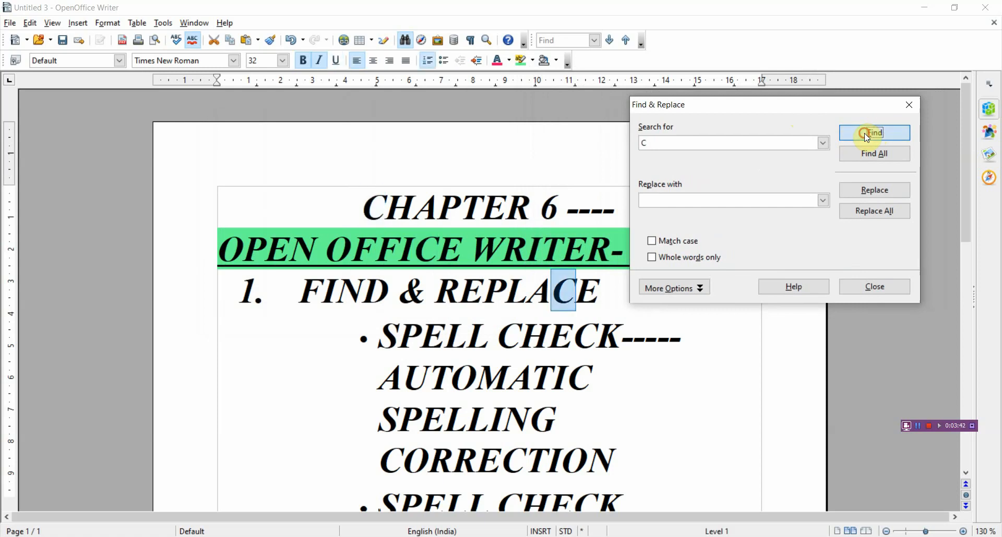
{"action": "left_click", "coordinate": [867, 136]}
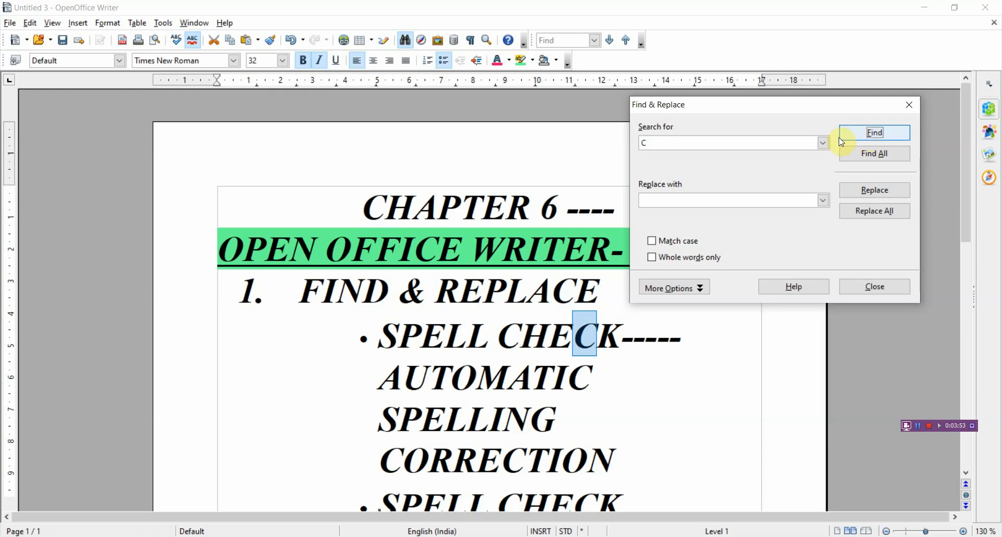
{"action": "left_click", "coordinate": [876, 156]}
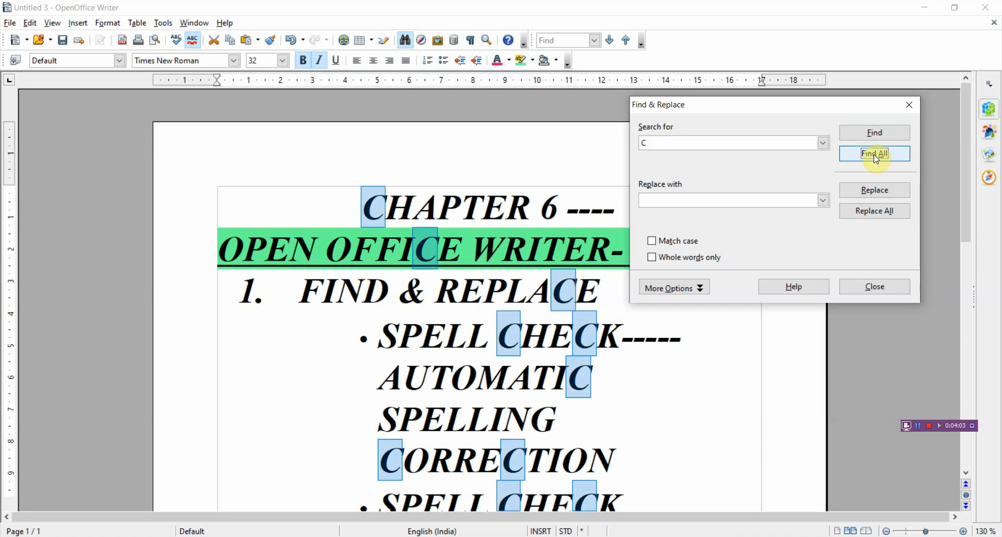
{"action": "left_click", "coordinate": [879, 134]}
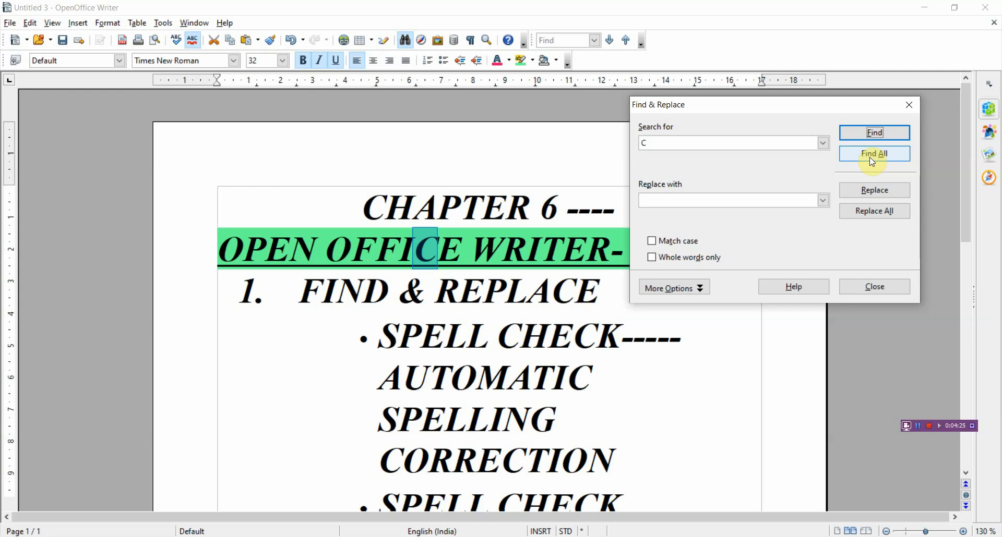
Step: Set the replacement text to O and highlight every C, with the cursor back at the start of the document
{"action": "left_click", "coordinate": [762, 201]}
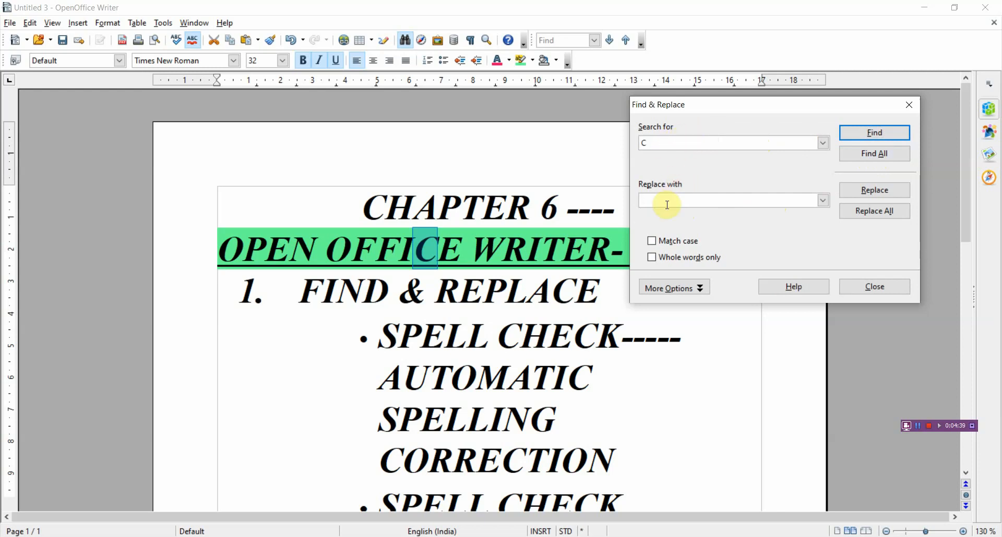
{"action": "type", "text": "O"}
{"action": "left_click", "coordinate": [365, 211]}
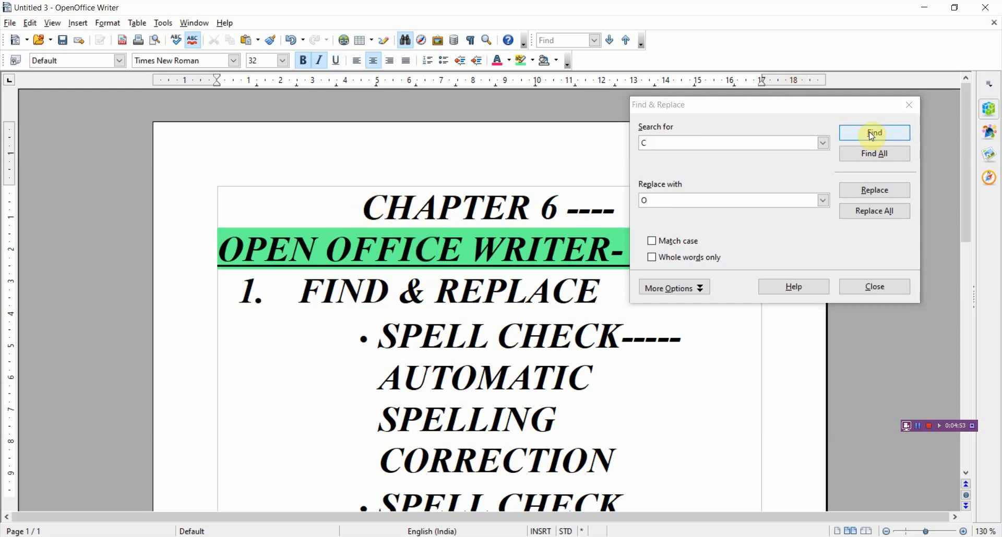
{"action": "left_click", "coordinate": [874, 154]}
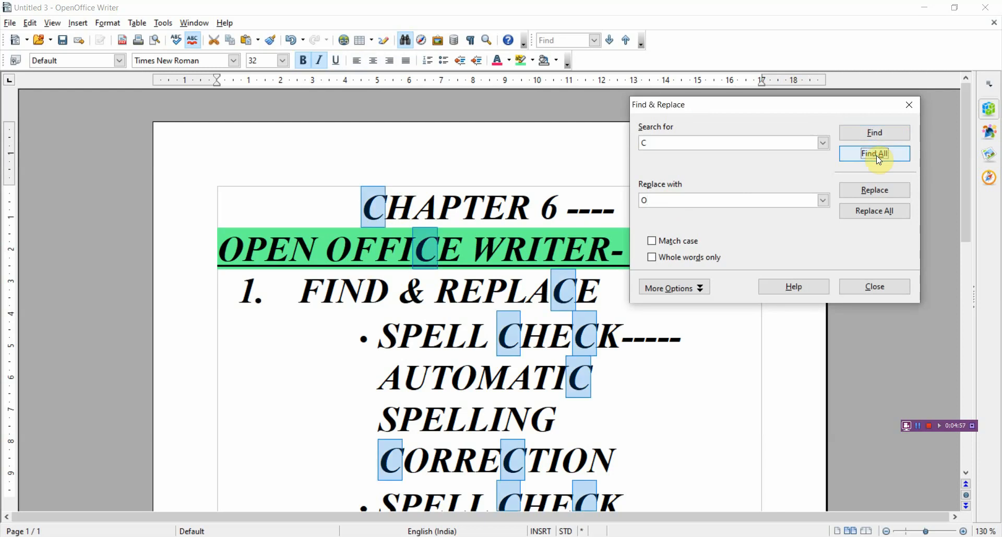
Step: Find the single C in OFFICE in the green heading and replace it with O
{"action": "left_click", "coordinate": [729, 145]}
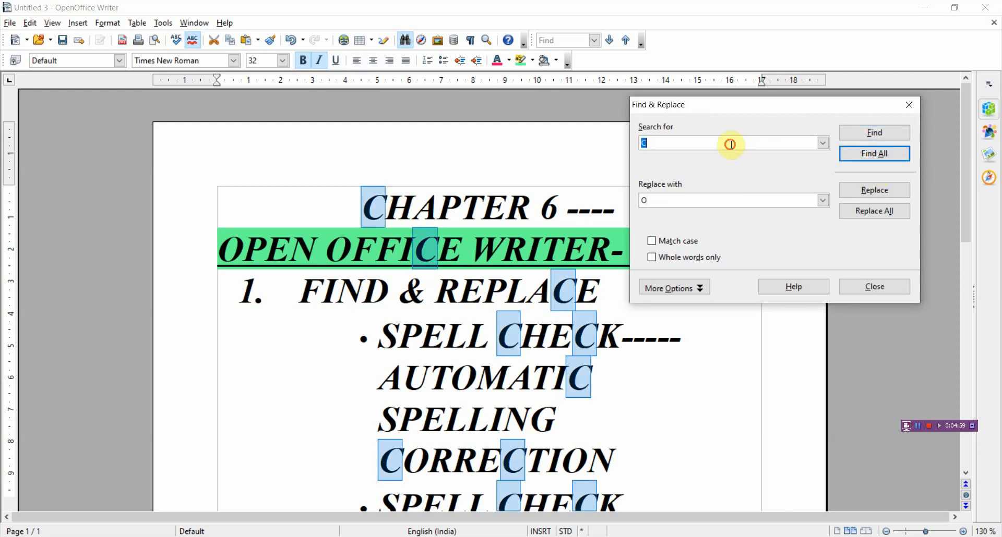
{"action": "left_click", "coordinate": [858, 134]}
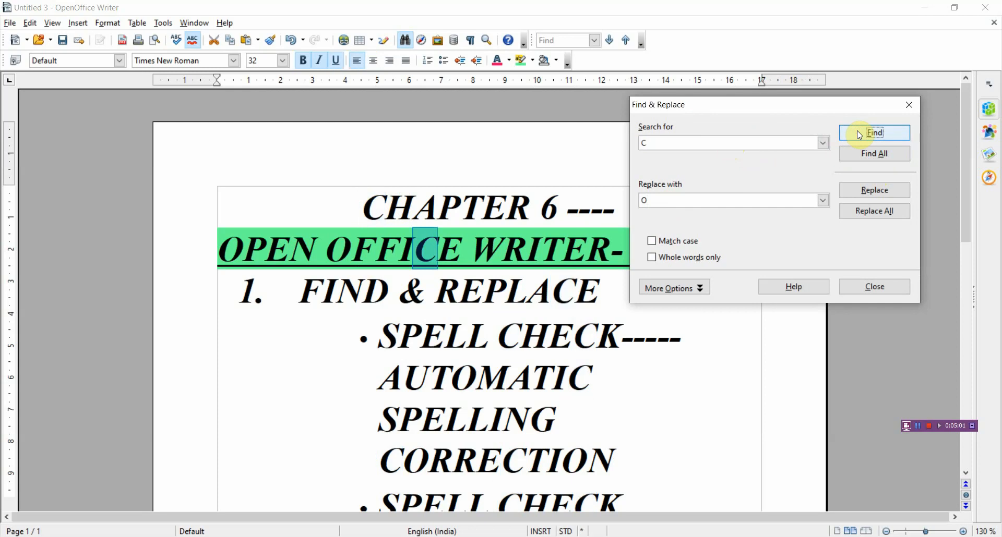
{"action": "left_click", "coordinate": [881, 196]}
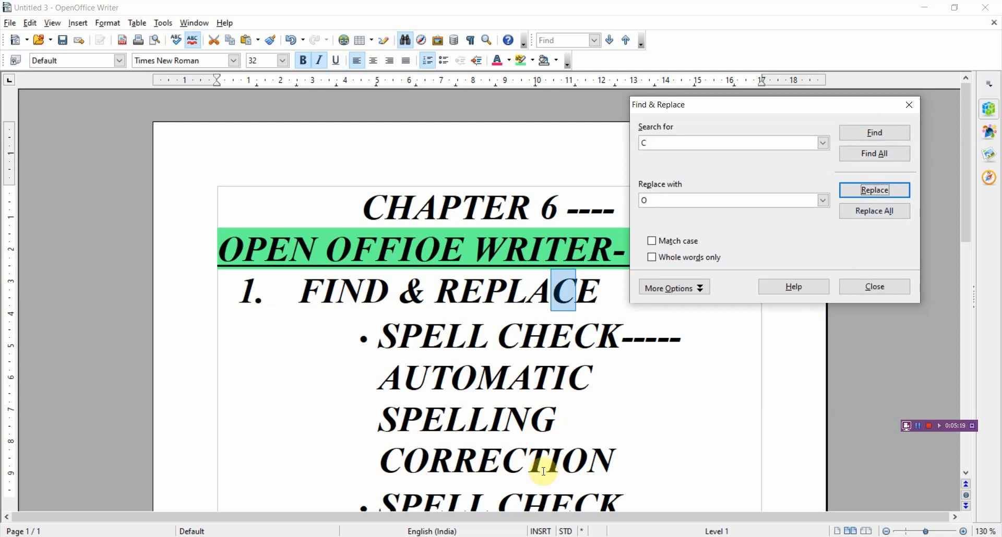
Step: Replace all remaining occurrences of C with O throughout the document and dismiss the message
{"action": "left_click", "coordinate": [868, 216]}
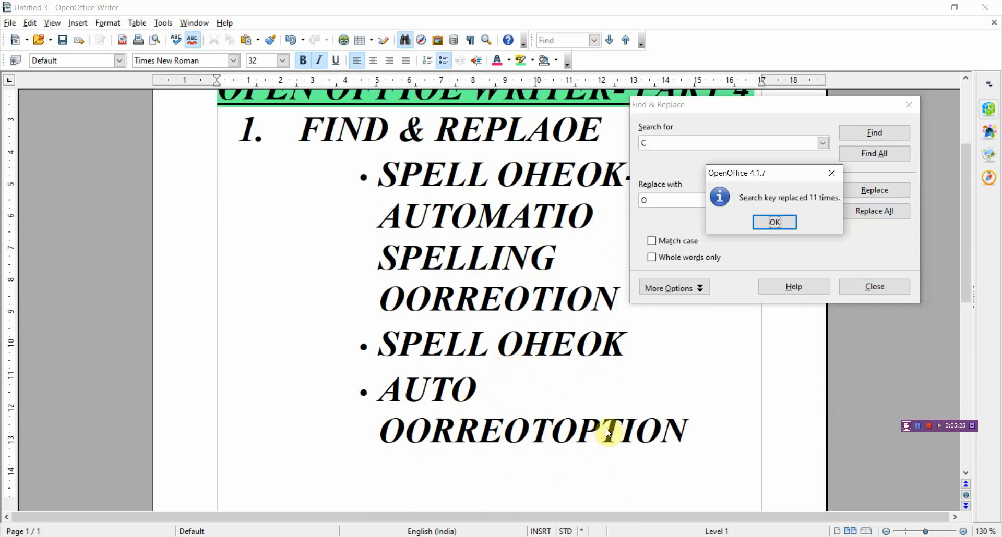
{"action": "left_click", "coordinate": [775, 223]}
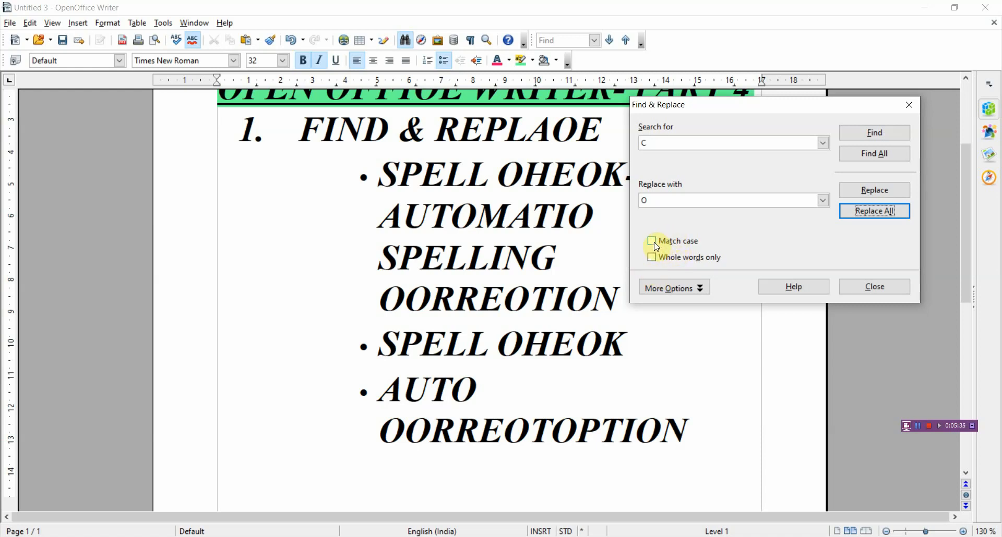
{"action": "left_click", "coordinate": [651, 148]}
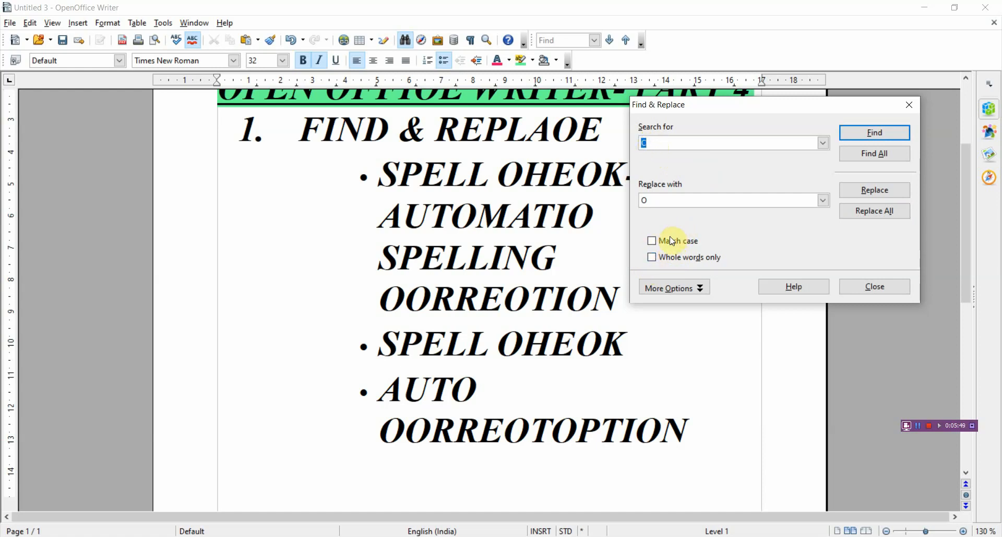
{"action": "left_click", "coordinate": [657, 246]}
{"action": "left_click", "coordinate": [657, 246]}
{"action": "left_click", "coordinate": [643, 144]}
{"action": "type", "text": "C"}
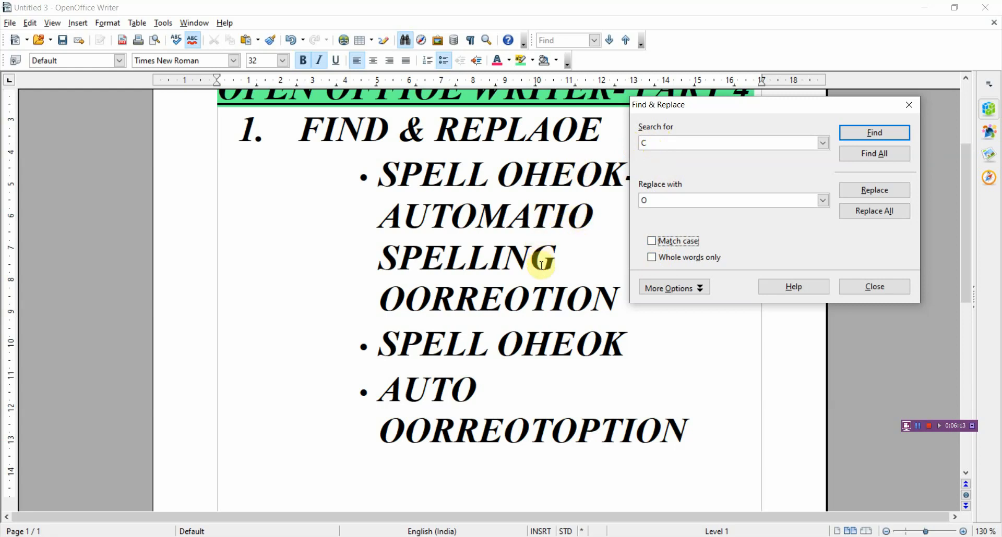
Step: Restrict the Find & Replace search to whole words only
{"action": "left_click", "coordinate": [530, 300]}
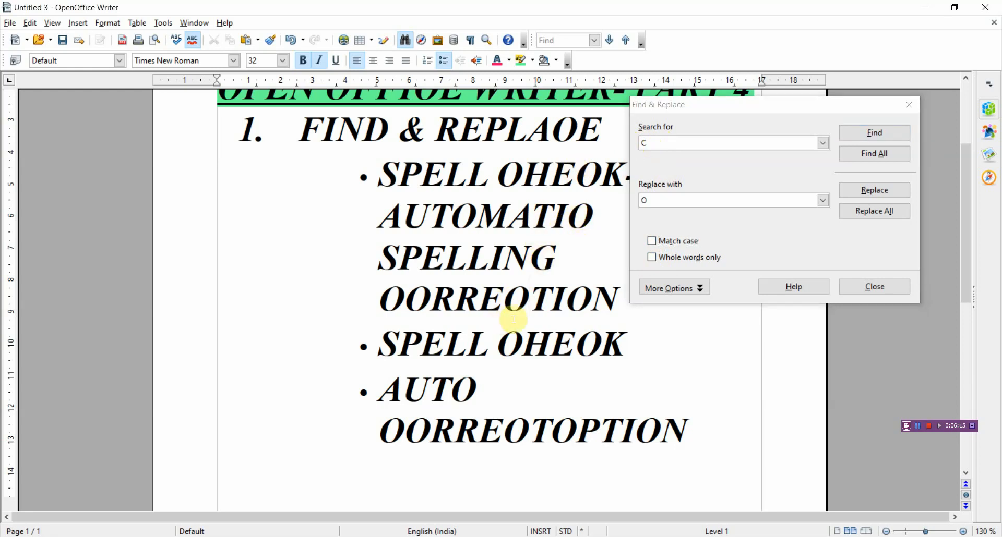
{"action": "left_click", "coordinate": [650, 260]}
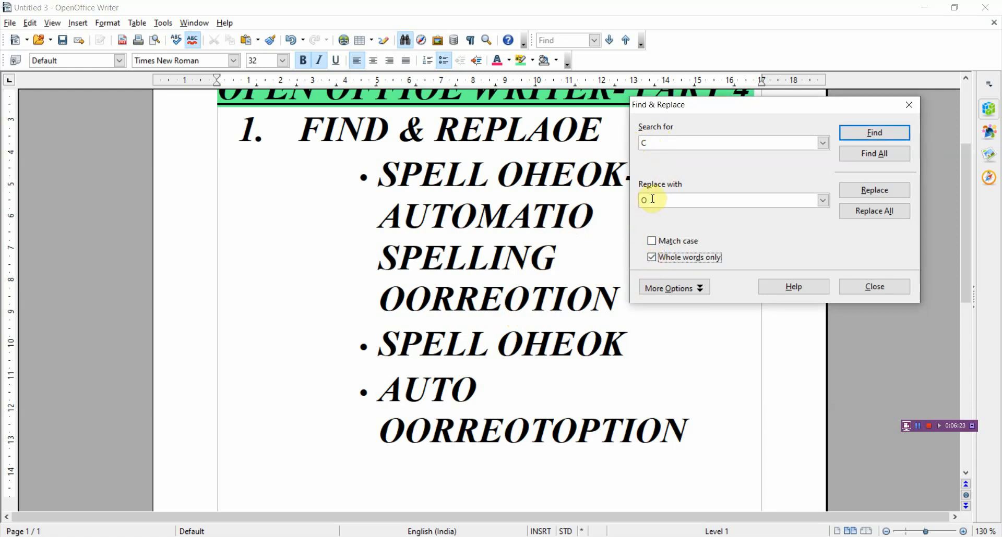
Step: Search the document for O as a whole word, continuing from the beginning, and dismiss the message
{"action": "double_click", "coordinate": [657, 145]}
{"action": "type", "text": "O"}
{"action": "left_click", "coordinate": [886, 134]}
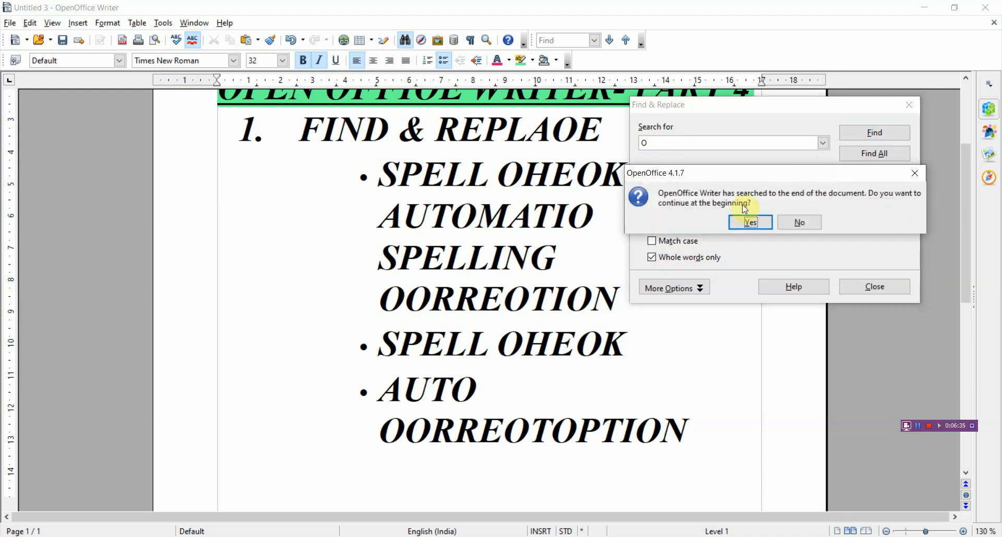
{"action": "left_click", "coordinate": [752, 227]}
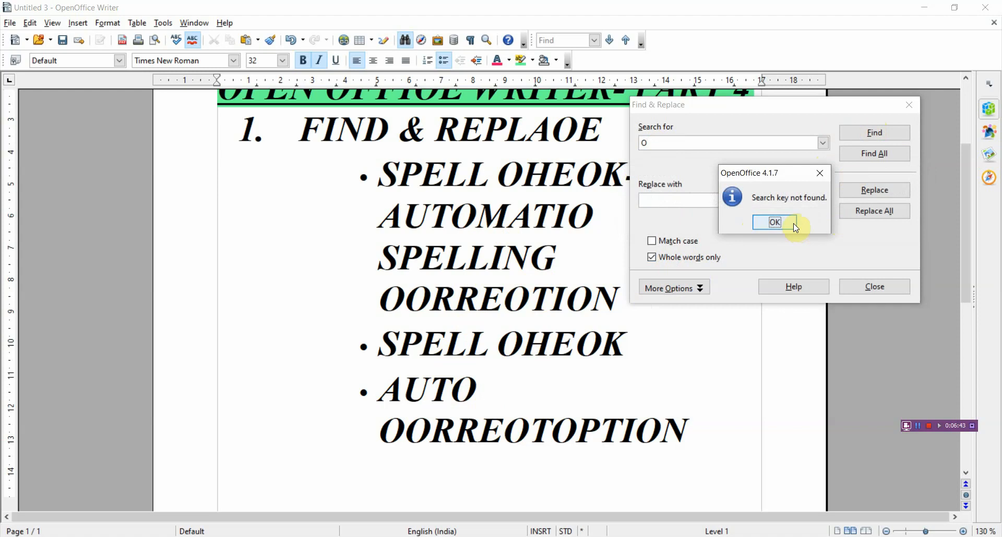
{"action": "left_click", "coordinate": [777, 222]}
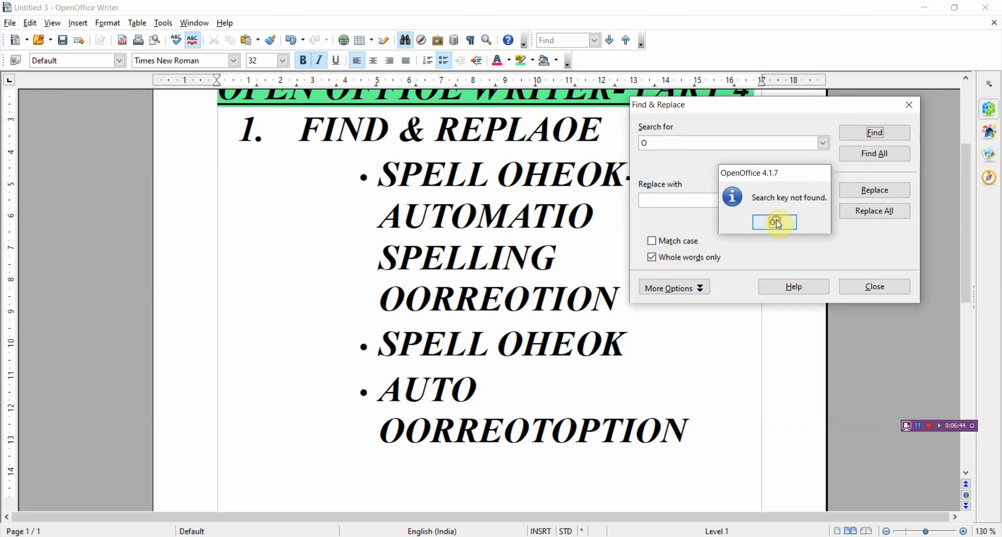
Step: Turn off the whole-words-only restriction and highlight every O in the document
{"action": "left_click", "coordinate": [654, 261]}
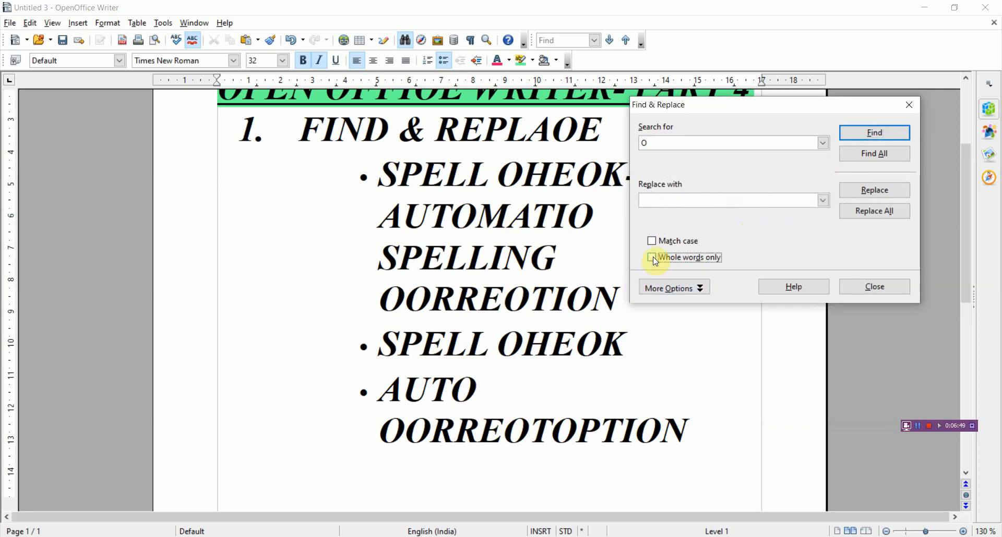
{"action": "left_click", "coordinate": [870, 154]}
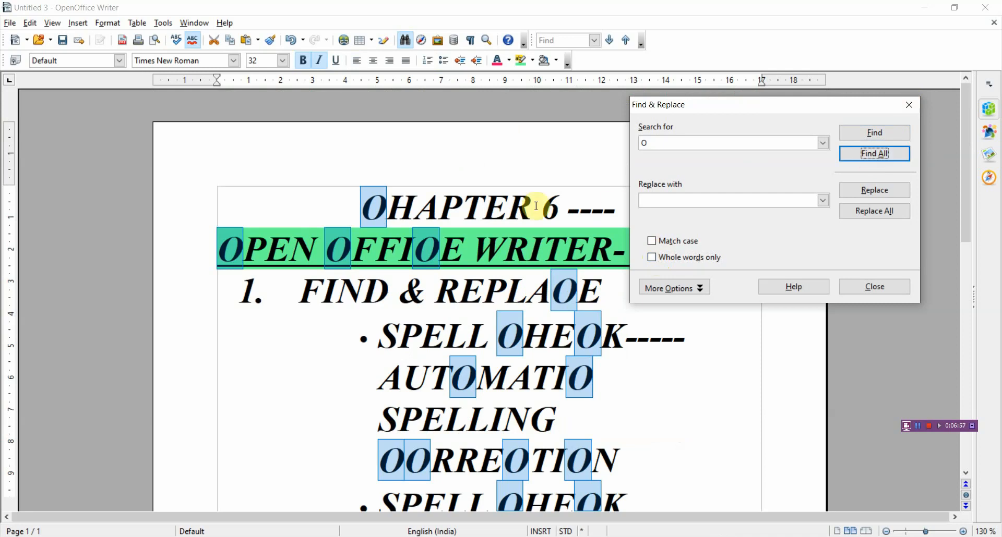
{"action": "left_click", "coordinate": [652, 258]}
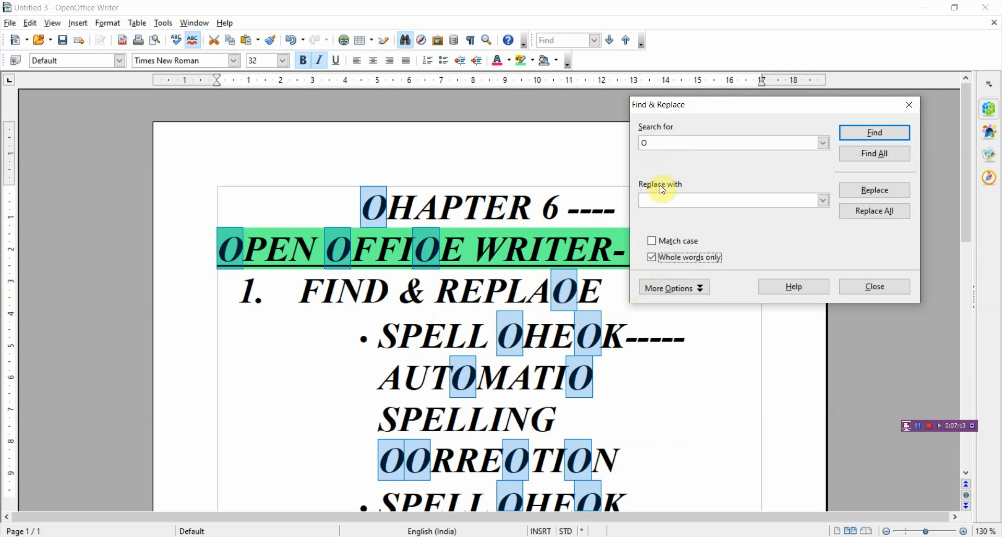
{"action": "left_click", "coordinate": [651, 258]}
Step: Set the replacement text to E, replace every O throughout the document, and dismiss the message
{"action": "left_click", "coordinate": [714, 200]}
{"action": "left_click", "coordinate": [874, 211]}
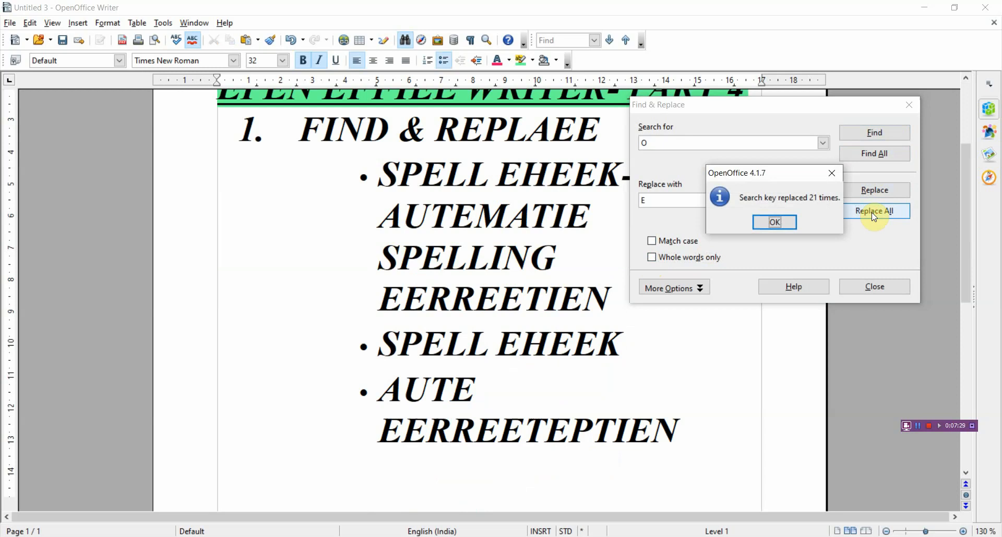
{"action": "left_click", "coordinate": [775, 221]}
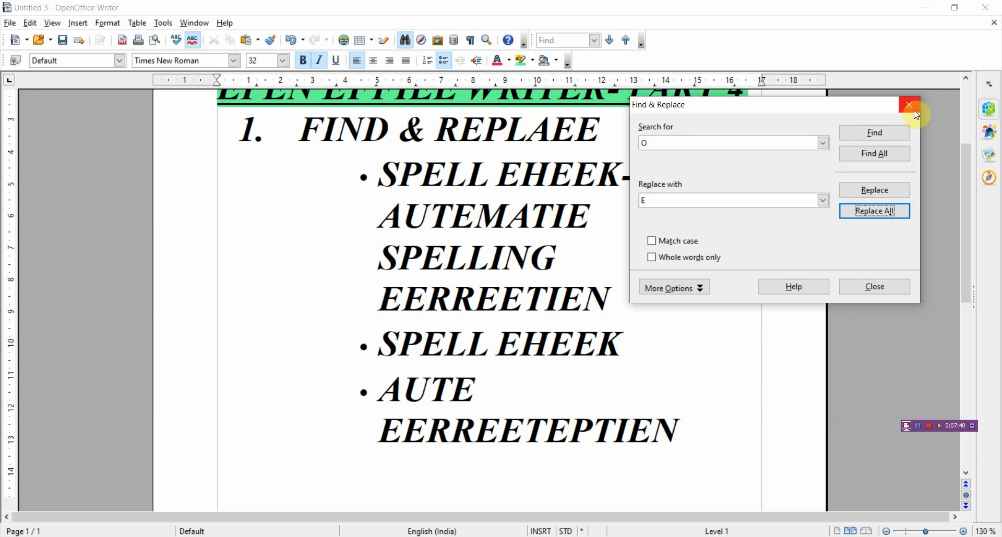
Step: Expand the additional Find & Replace options to view them, and close the dialog
{"action": "left_click", "coordinate": [660, 292]}
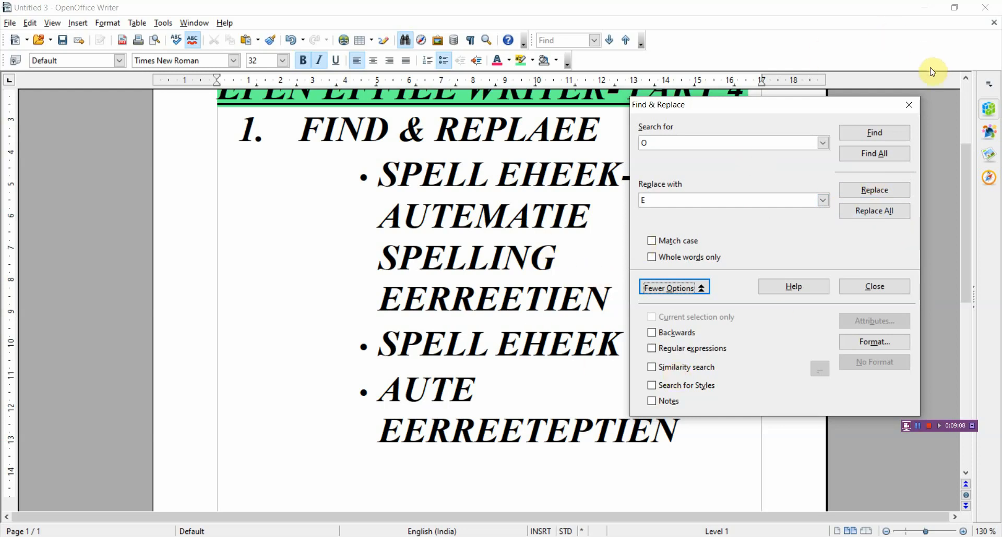
{"action": "left_click", "coordinate": [908, 108]}
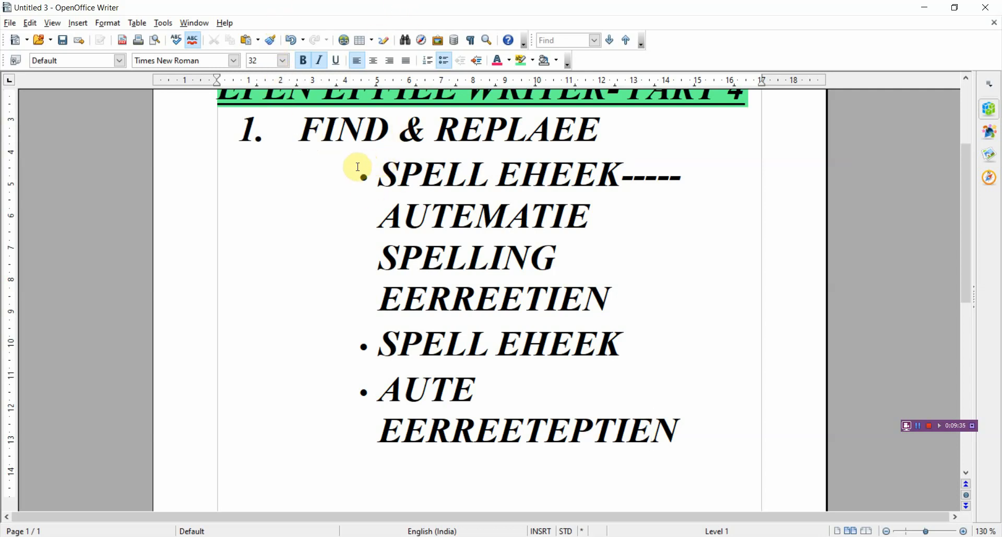
Step: Add a new bullet reading INBUILT DICTIONARY at the end of the bulleted list
{"action": "left_click_drag", "start_coordinate": [358, 167], "coordinate": [700, 418]}
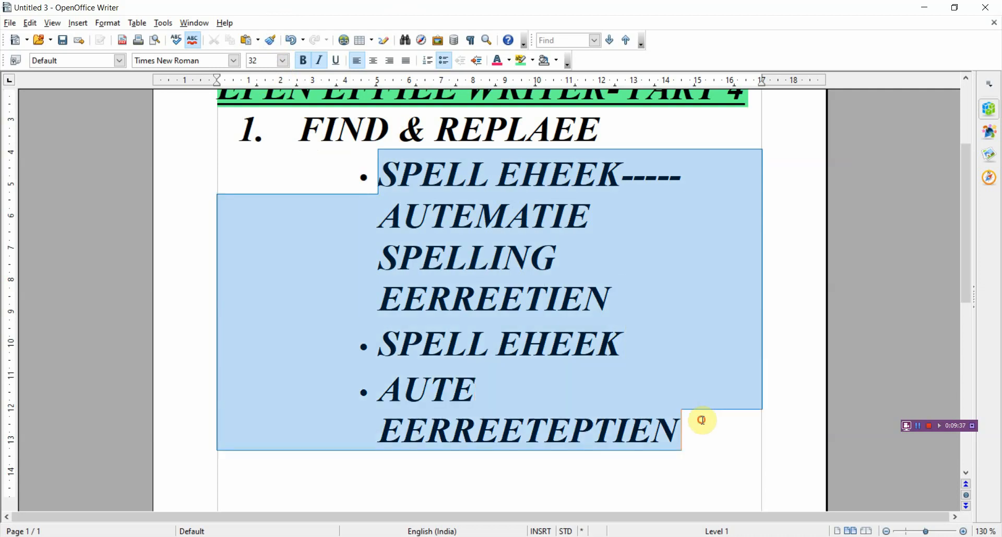
{"action": "left_click", "coordinate": [700, 418]}
{"action": "key", "text": "Return"}
{"action": "type", "text": "I"}
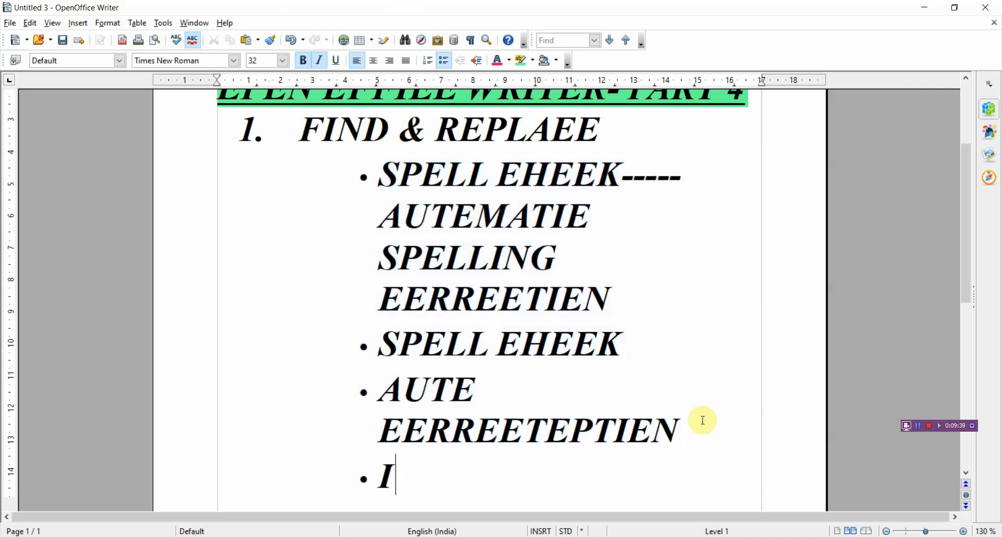
{"action": "type", "text": "NBUIL"}
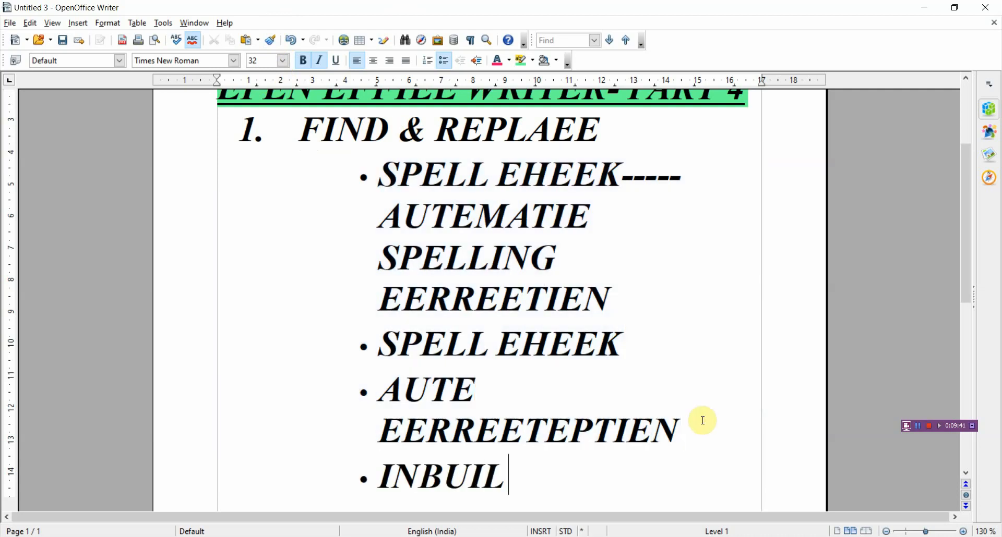
{"action": "type", "text": "T DIC"}
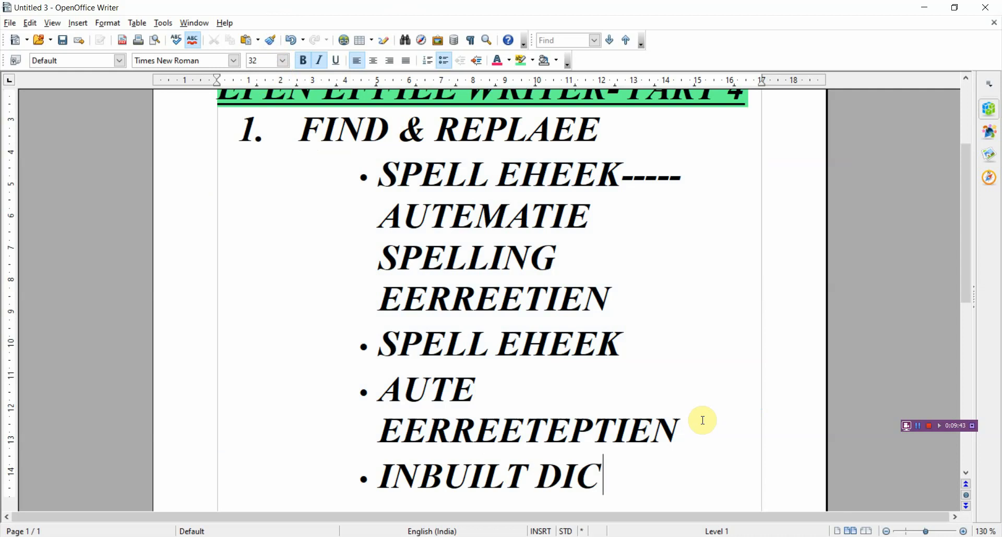
{"action": "type", "text": "TIO"}
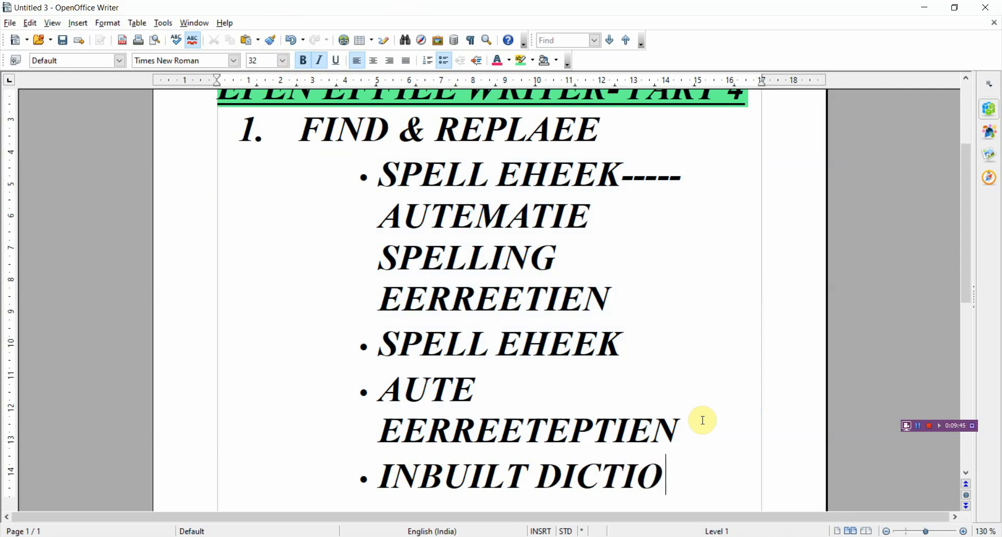
{"action": "type", "text": "NAR"}
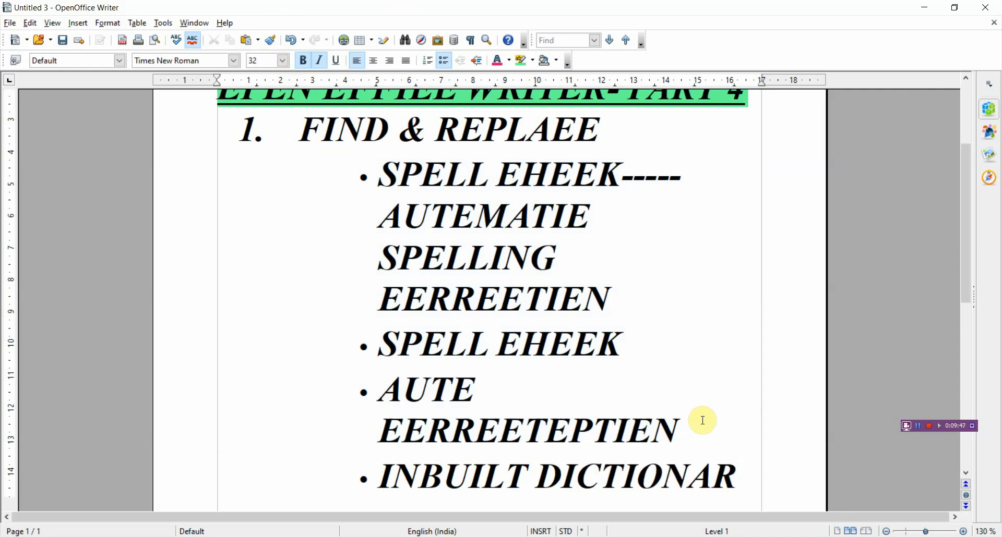
{"action": "type", "text": "Y"}
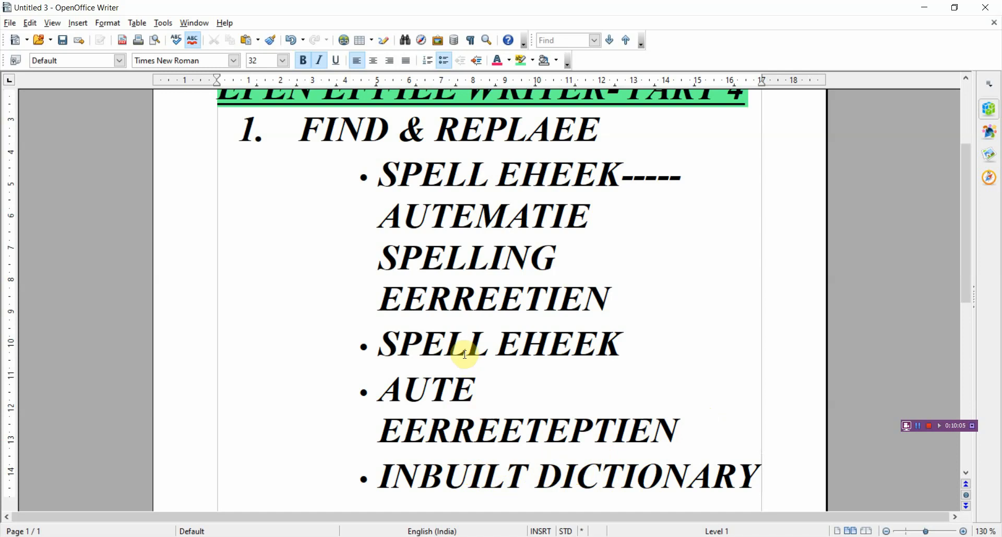
Step: Turn off AutoSpellcheck and enter the nonsense word GH on the line below the INBUILT DICTIONARY bullet
{"action": "left_click", "coordinate": [196, 44]}
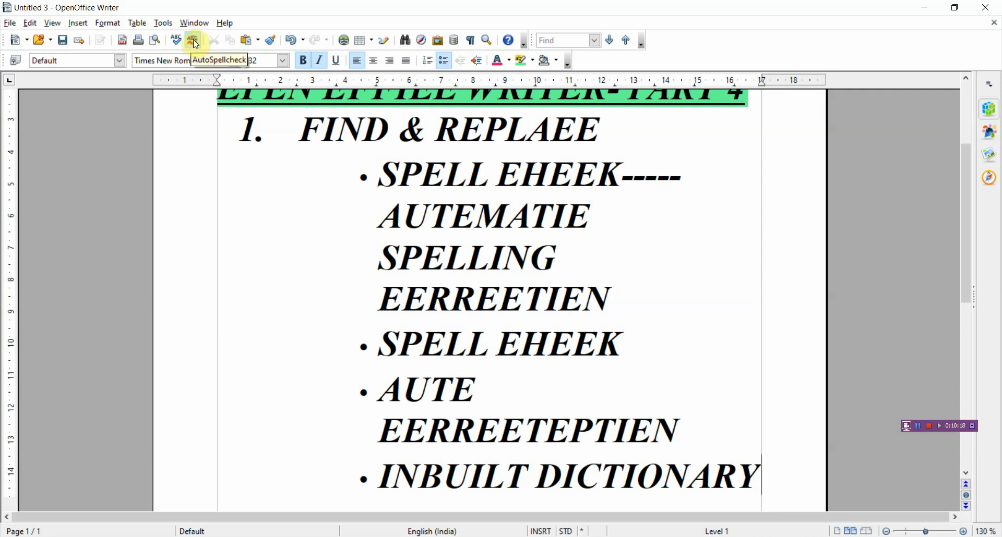
{"action": "left_click", "coordinate": [587, 327]}
{"action": "scroll", "coordinate": [587, 328], "scroll_direction": "down", "scroll_amount": 10}
{"action": "scroll", "coordinate": [585, 328], "scroll_direction": "up", "scroll_amount": 5}
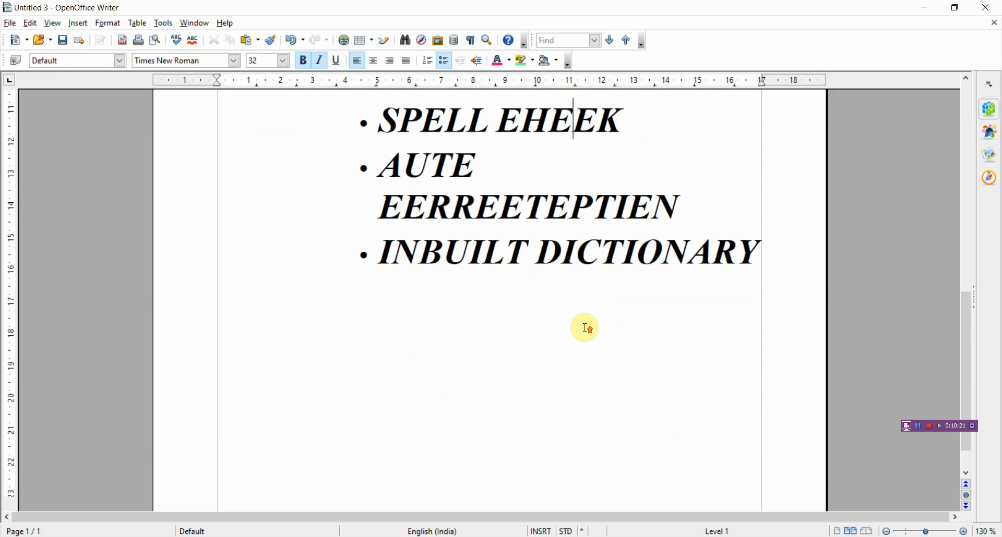
{"action": "scroll", "coordinate": [585, 328], "scroll_direction": "down", "scroll_amount": 1}
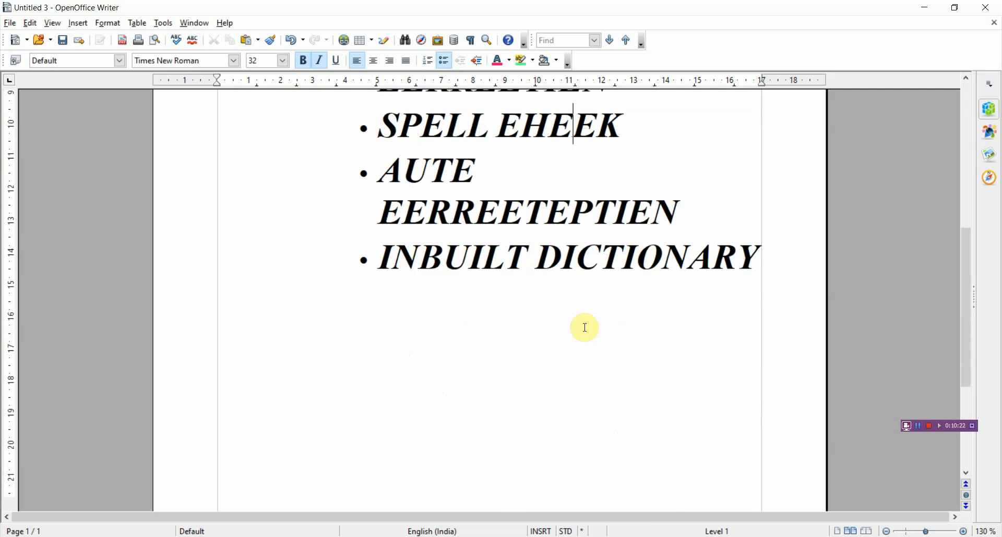
{"action": "left_click", "coordinate": [408, 302]}
{"action": "type", "text": "GH"}
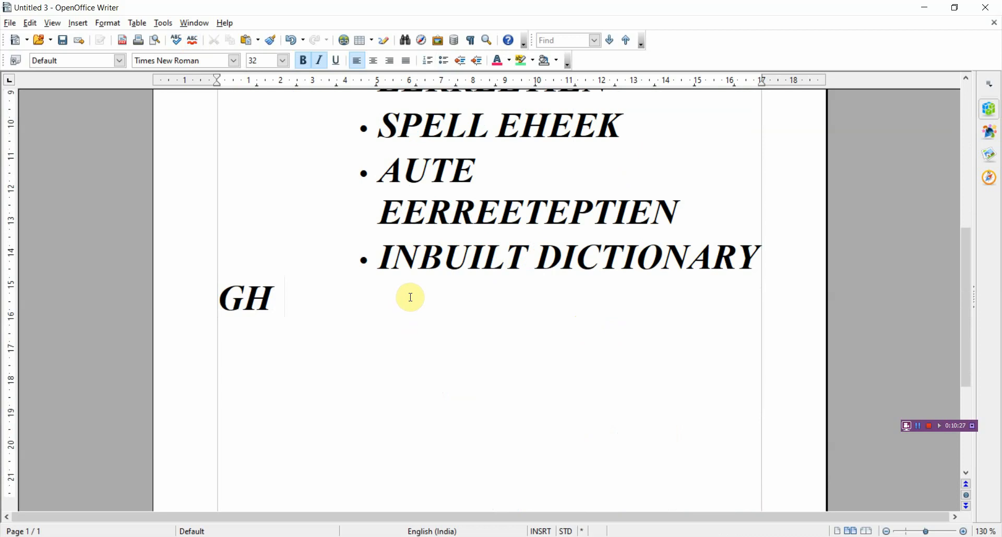
Step: Turn AutoSpellcheck on and extend the line below the bullets to read GHGH TEH
{"action": "left_click", "coordinate": [193, 42]}
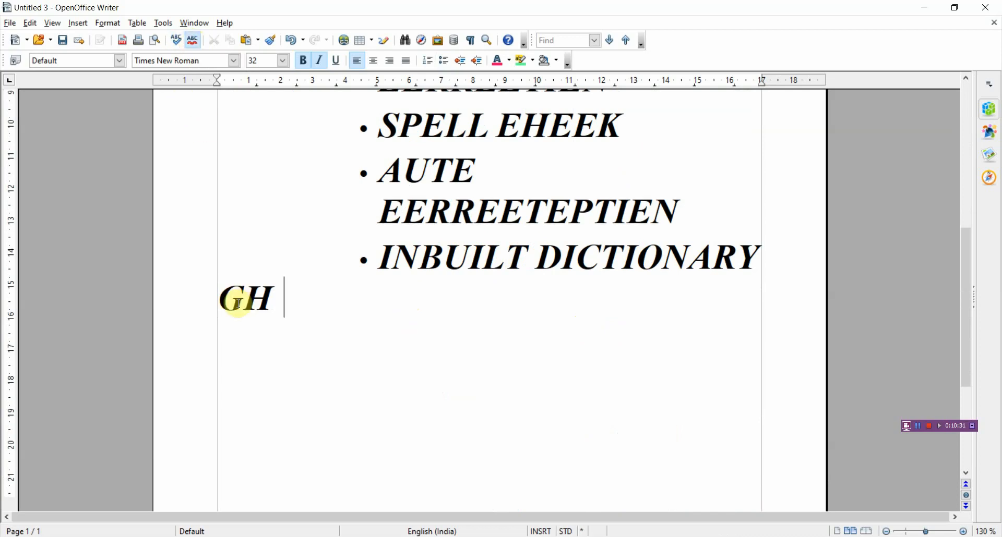
{"action": "left_click", "coordinate": [236, 303]}
{"action": "type", "text": "GHGH"}
{"action": "left_click_drag", "start_coordinate": [231, 304], "coordinate": [65, 302]}
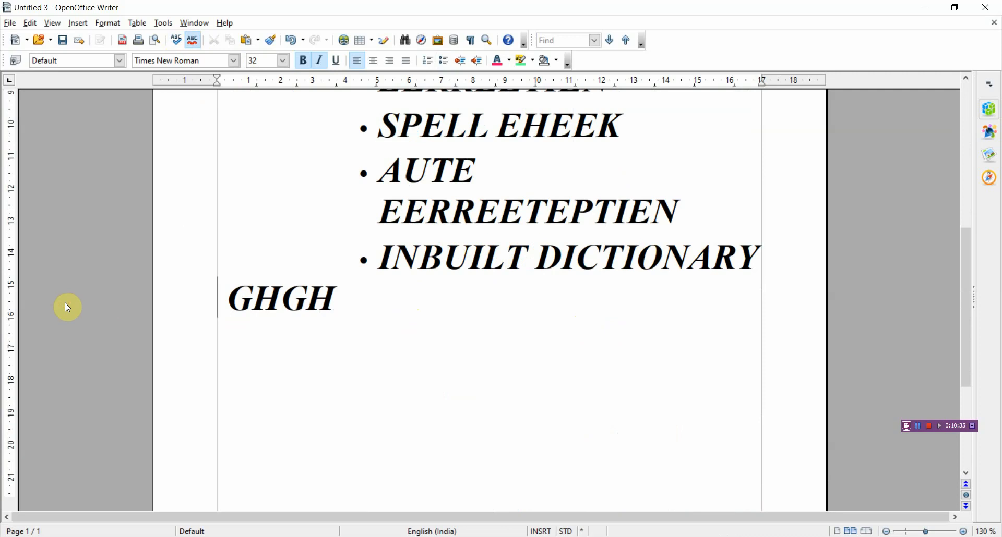
{"action": "left_click", "coordinate": [348, 298]}
{"action": "type", "text": "TEH"}
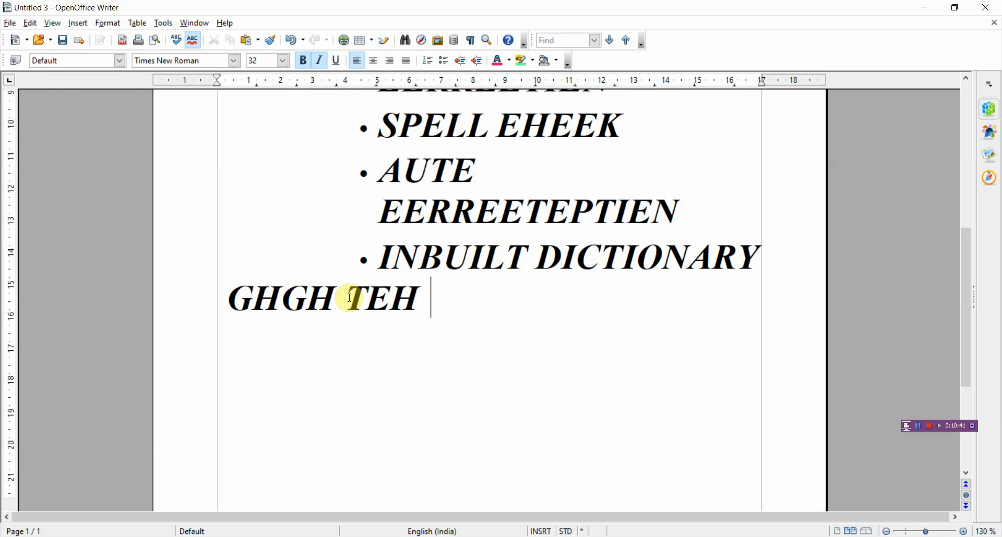
Step: Turn off AutoSpellcheck and misspell INBUILT as INBUILET in the last bullet
{"action": "left_click", "coordinate": [190, 44]}
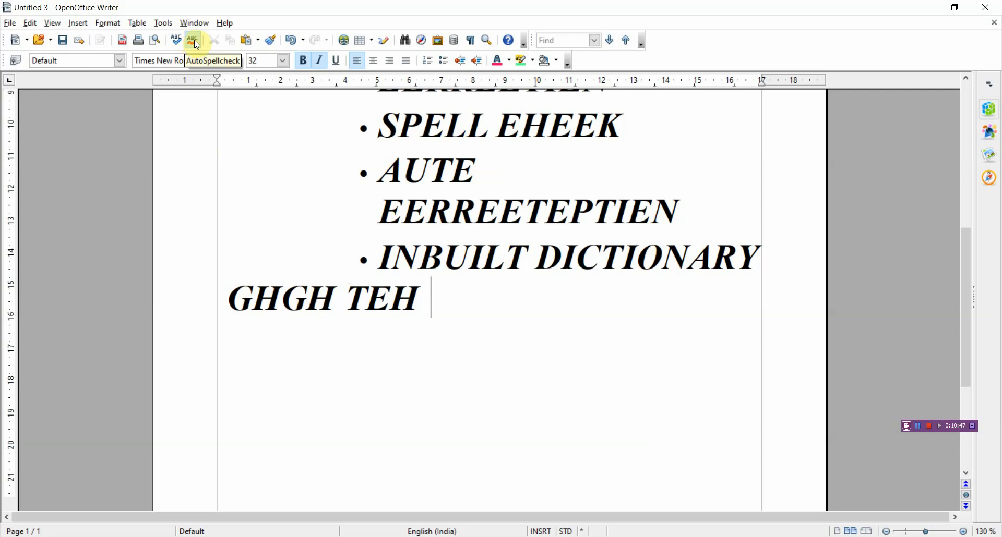
{"action": "double_click", "coordinate": [438, 266]}
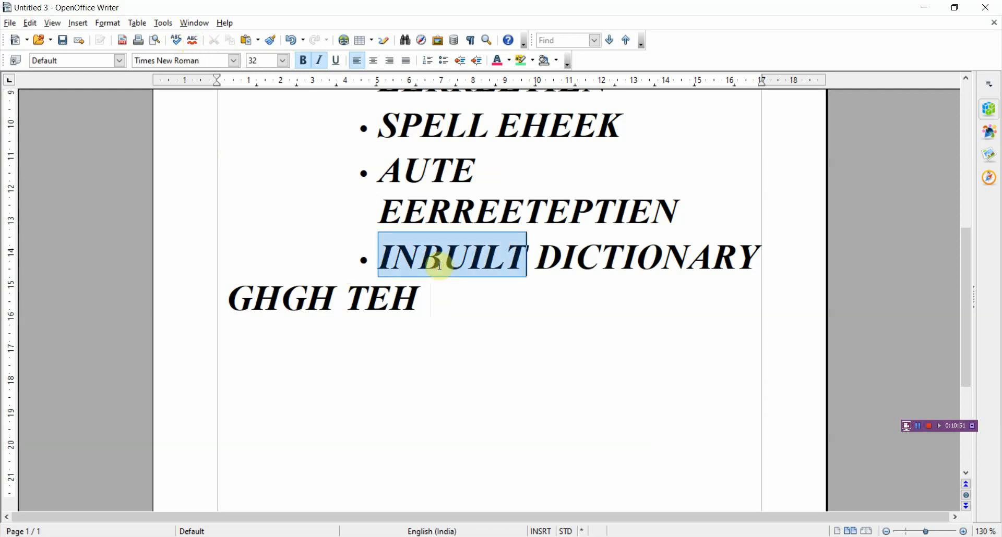
{"action": "left_click", "coordinate": [500, 259]}
{"action": "type", "text": "E"}
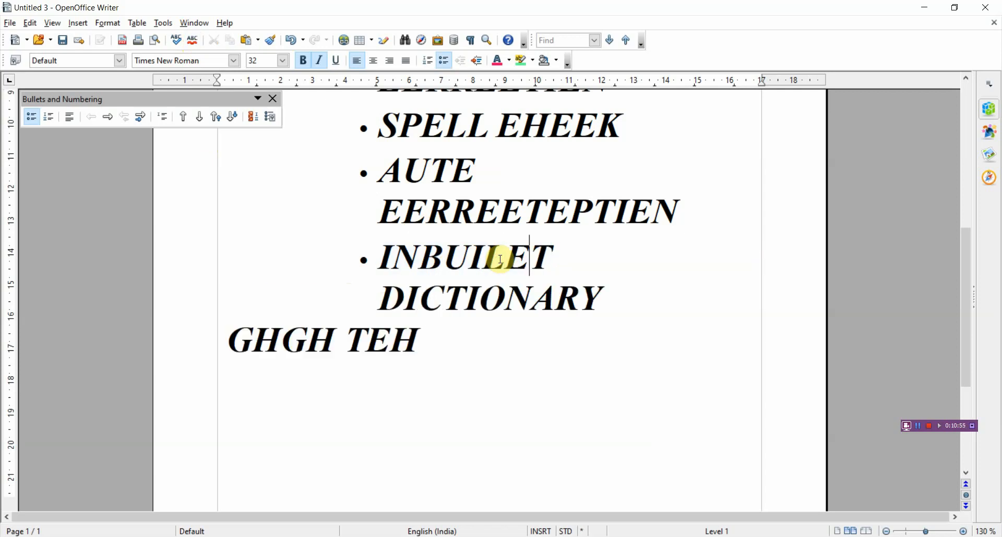
{"action": "left_click", "coordinate": [552, 262]}
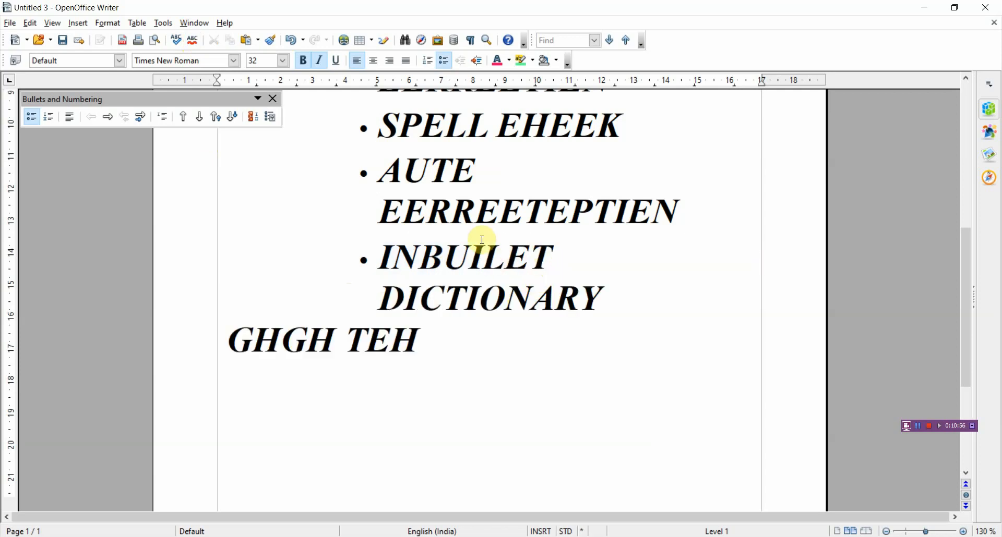
Step: Add the word GFG at the end of the GHGH TEH line
{"action": "left_click", "coordinate": [439, 345]}
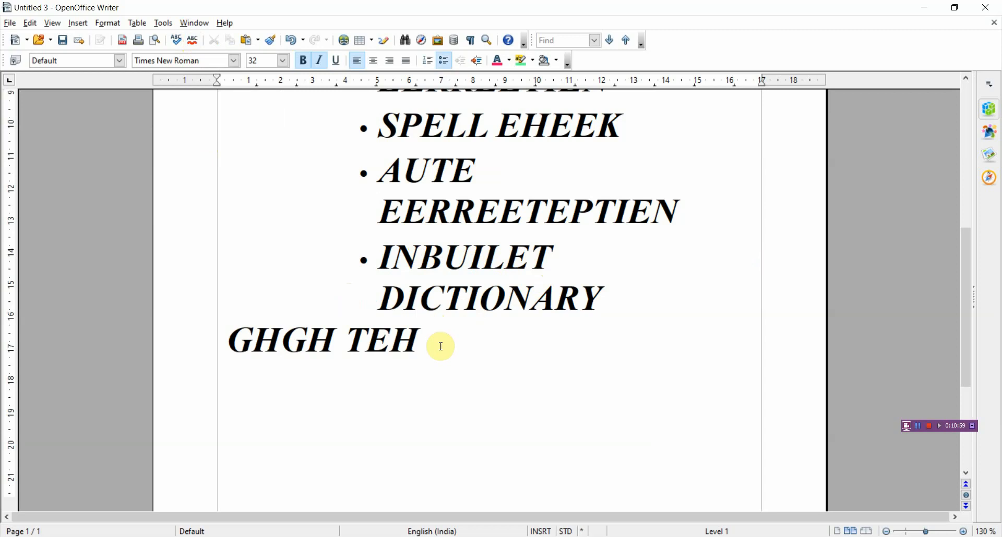
{"action": "type", "text": "GFG"}
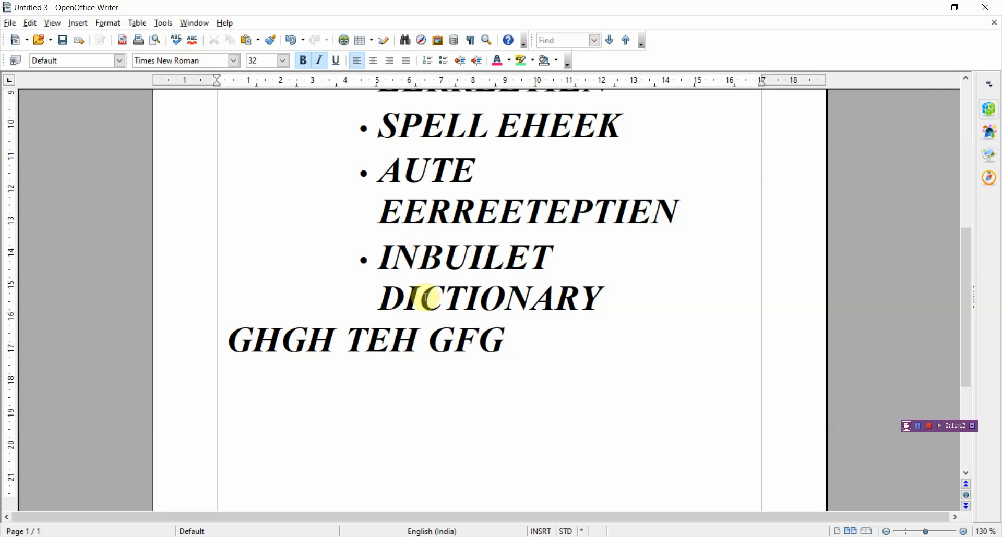
Step: Select the word AUTE in the bulleted list and view its context commands without choosing any
{"action": "double_click", "coordinate": [409, 176]}
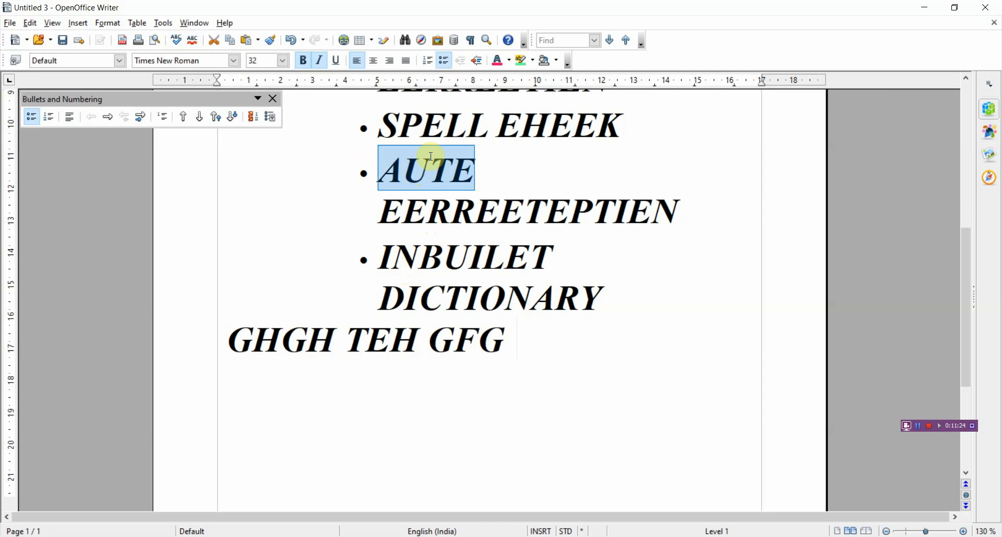
{"action": "right_click", "coordinate": [456, 168]}
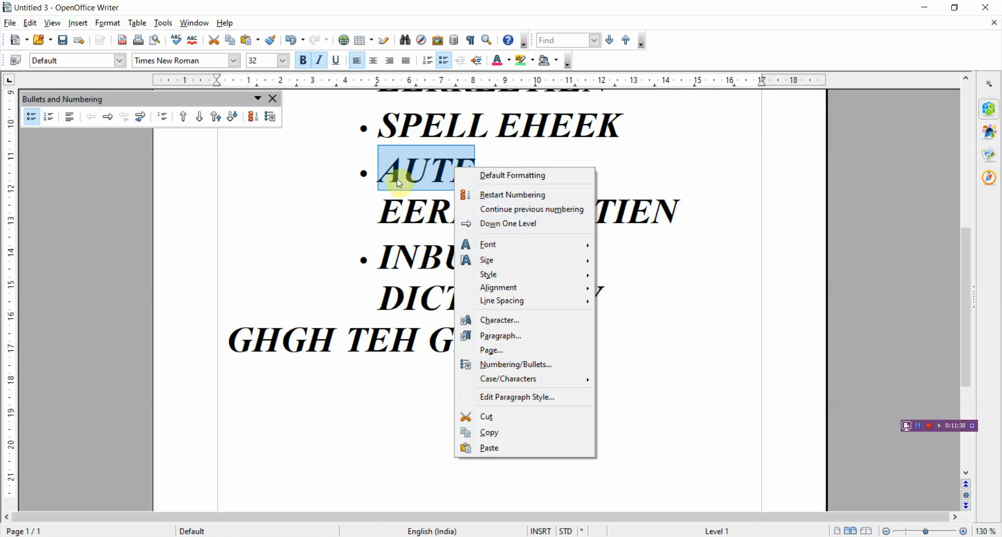
{"action": "left_click", "coordinate": [296, 231]}
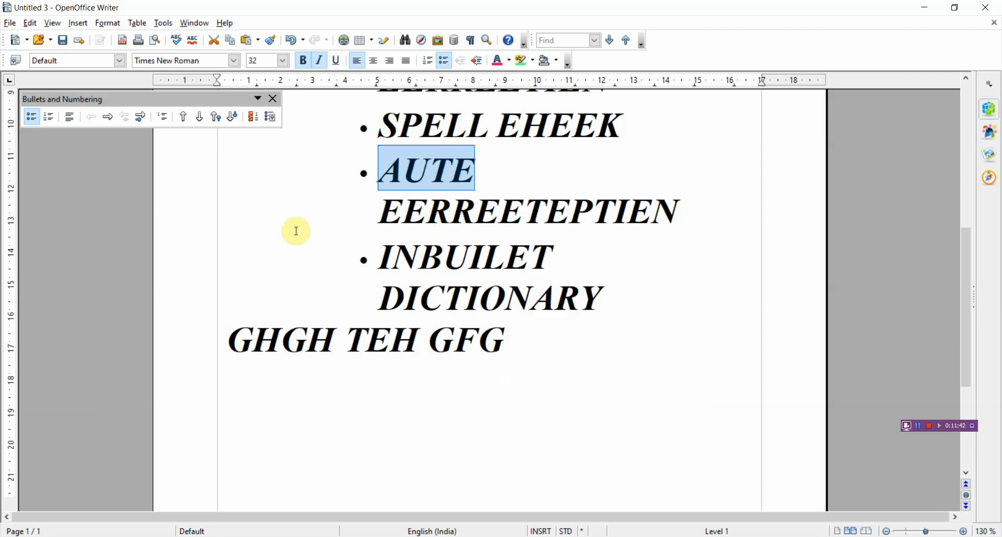
Step: View the program's User Data options and cancel without changing anything
{"action": "left_click", "coordinate": [162, 23]}
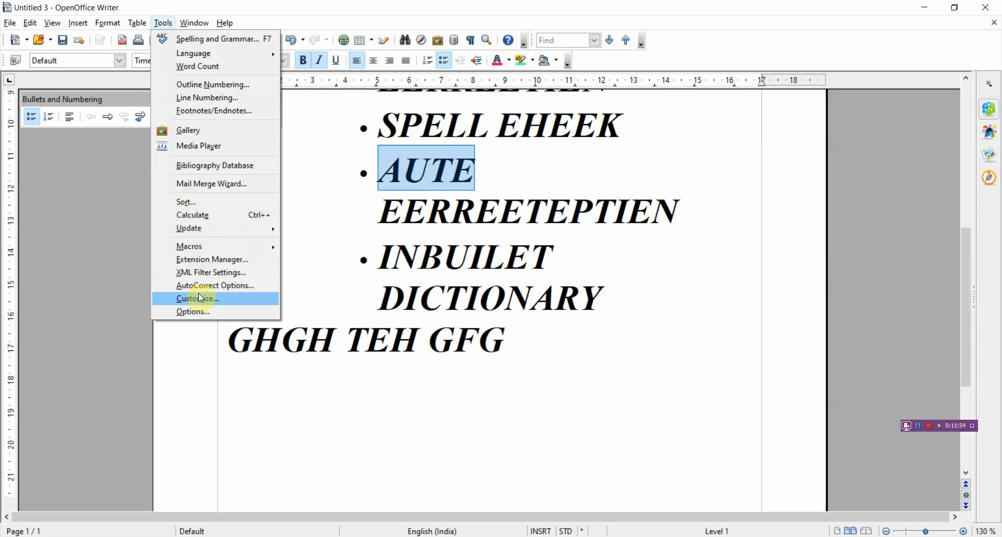
{"action": "left_click", "coordinate": [212, 311]}
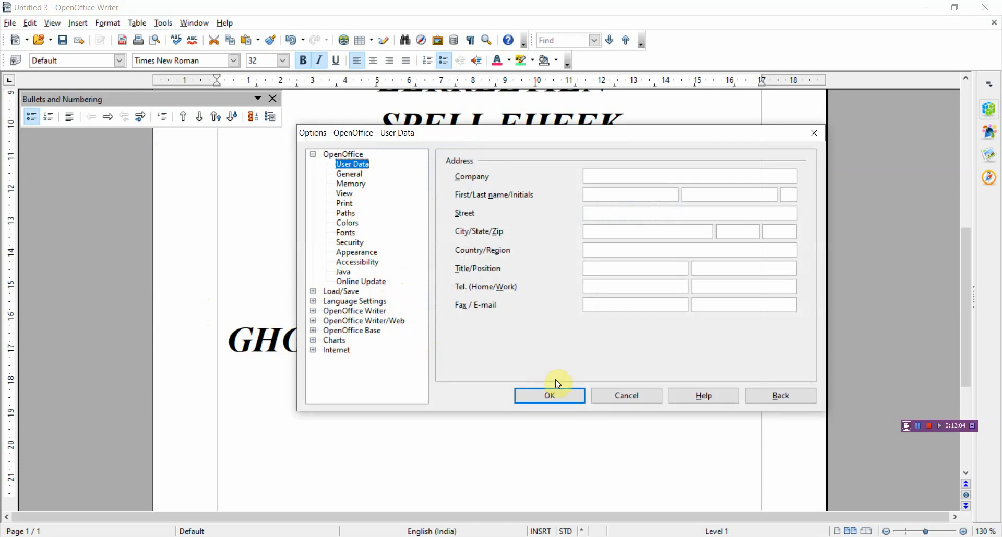
{"action": "left_click", "coordinate": [605, 395]}
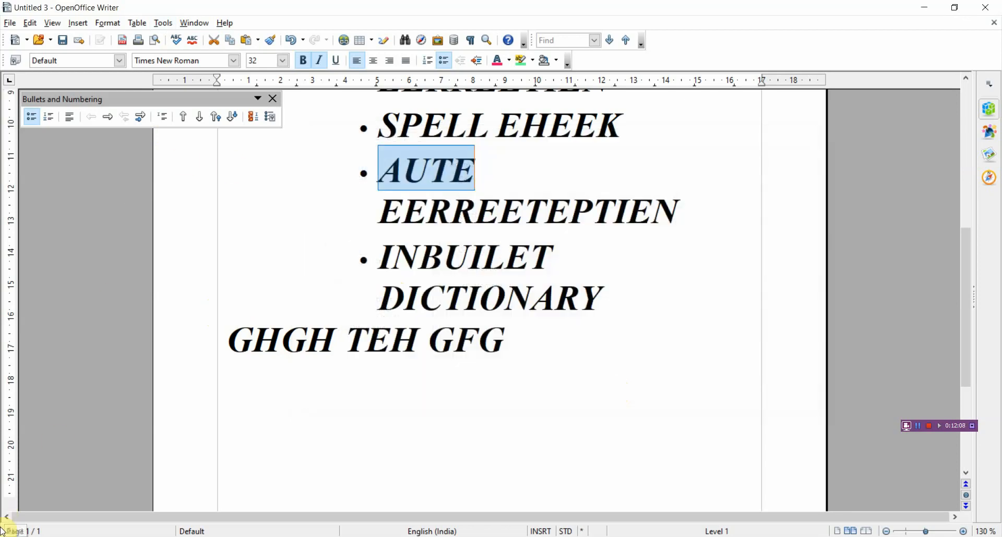
Step: Toggle AutoSpellcheck and view the context commands for the selected word AUTE without choosing any
{"action": "left_click", "coordinate": [193, 40]}
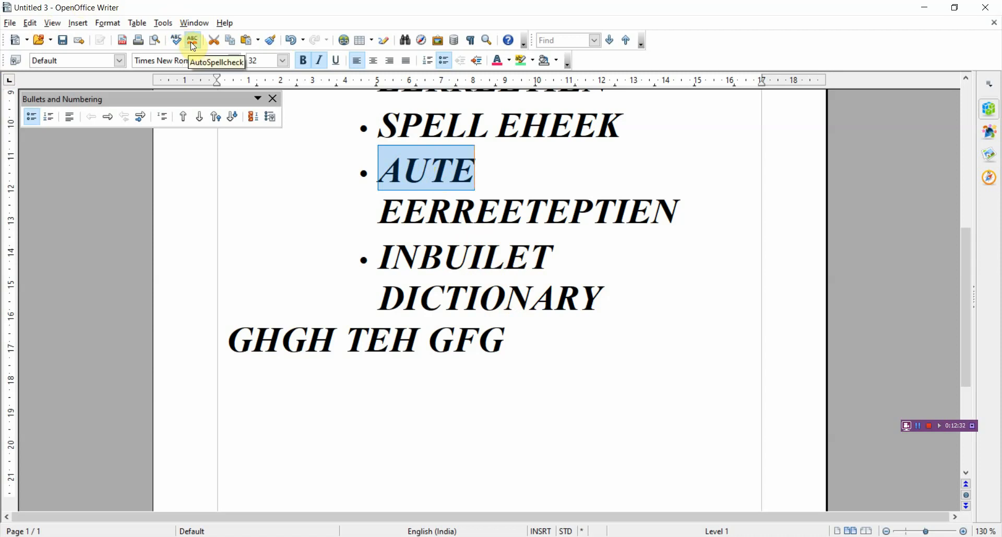
{"action": "right_click", "coordinate": [437, 168]}
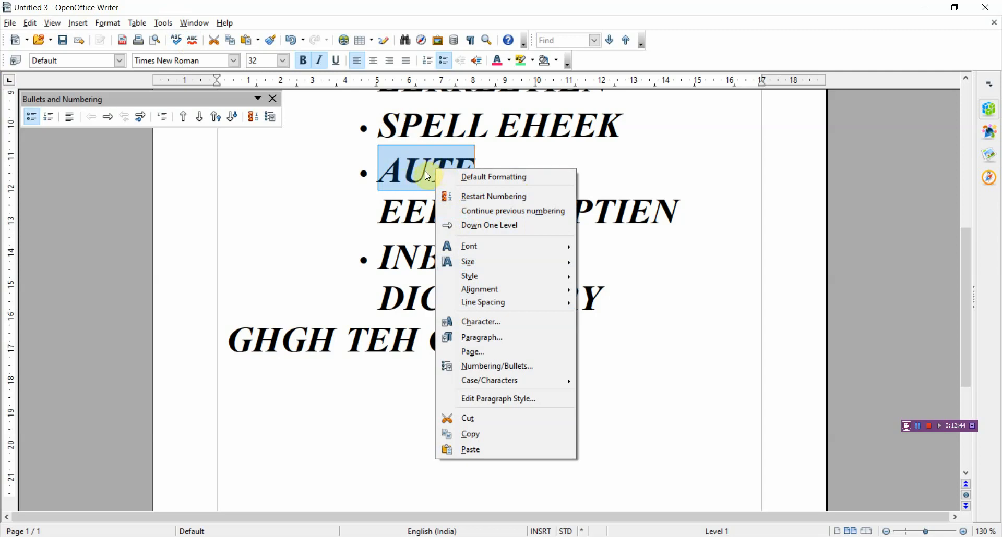
{"action": "left_click", "coordinate": [335, 211]}
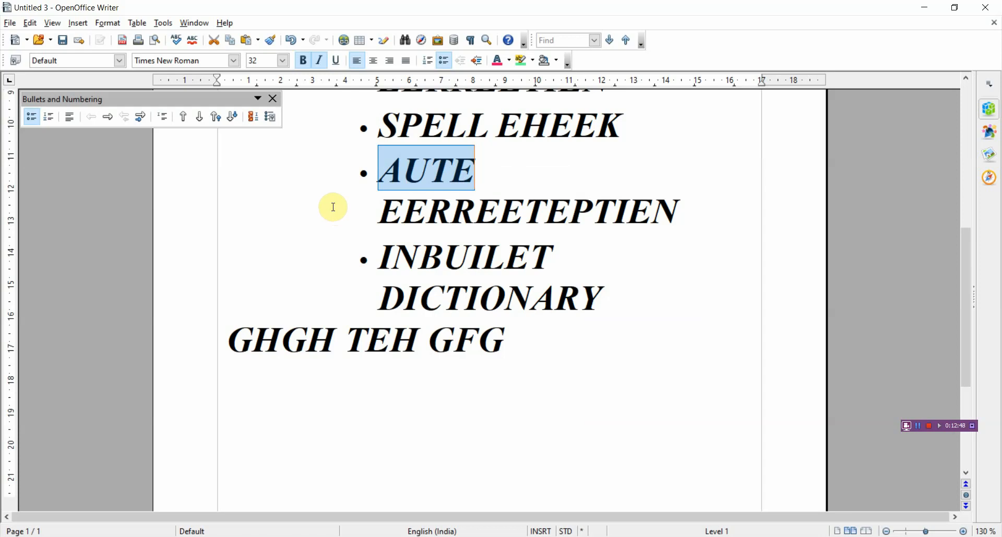
Step: Run the Spelling and Grammar check from the selected word AUTE and again from the start of the EHAPTER 6 heading
{"action": "left_click", "coordinate": [177, 42]}
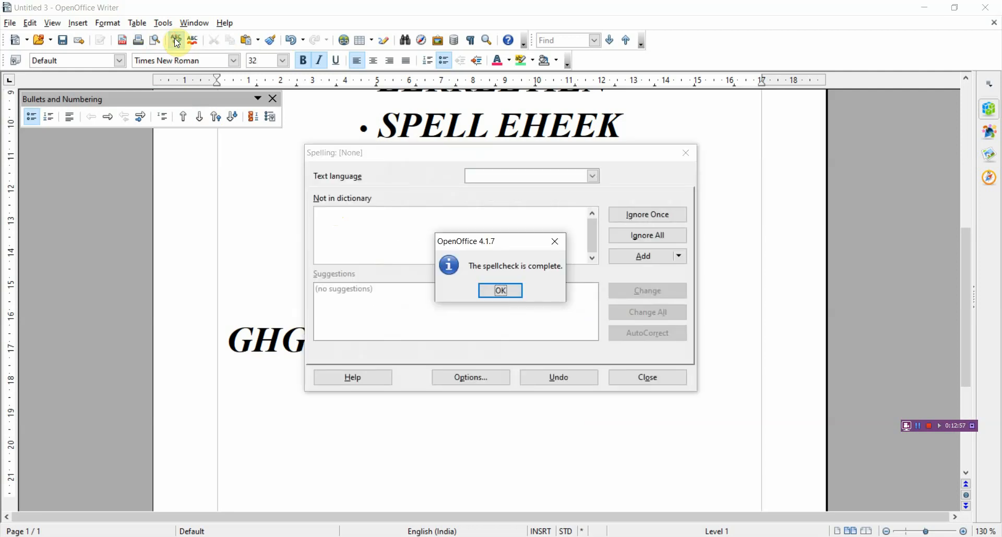
{"action": "left_click", "coordinate": [500, 291]}
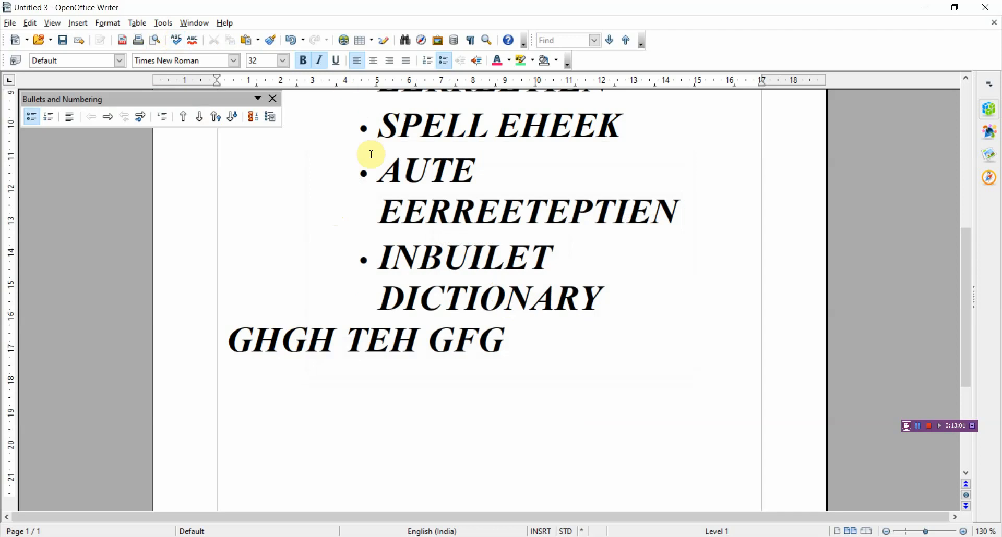
{"action": "scroll", "coordinate": [371, 154], "scroll_direction": "up", "scroll_amount": 7}
{"action": "left_click", "coordinate": [359, 218]}
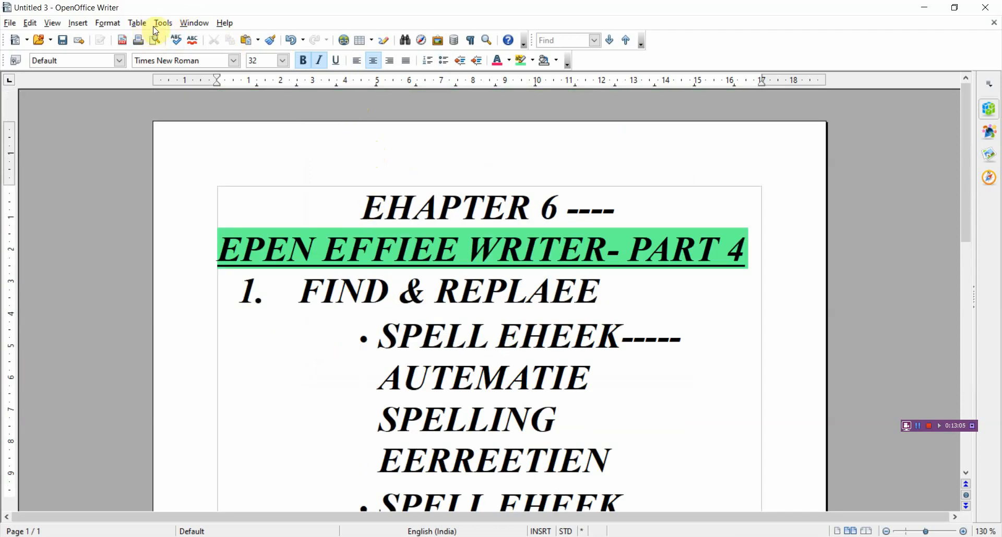
{"action": "left_click", "coordinate": [178, 44]}
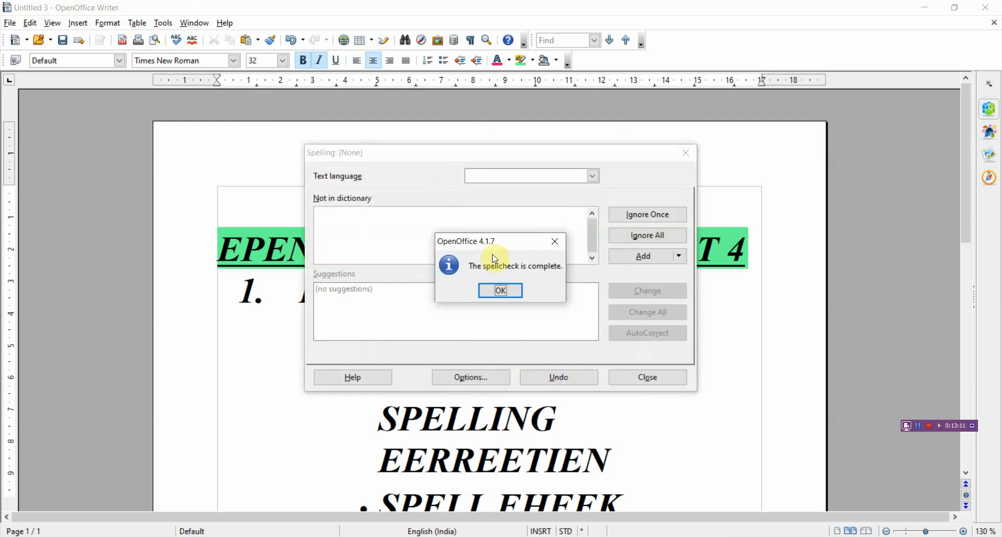
{"action": "left_click", "coordinate": [495, 294]}
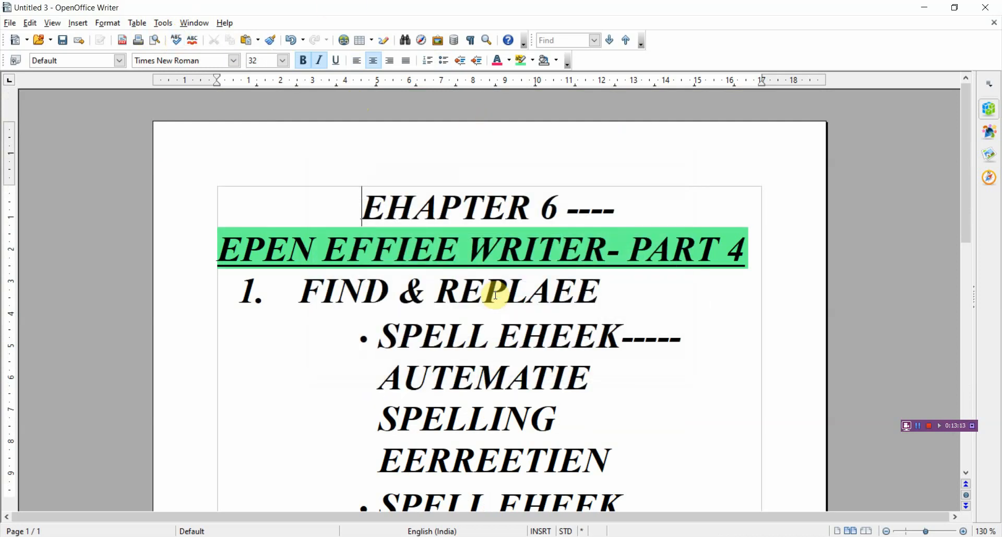
Step: Repeat the Spelling and Grammar check from the EHAPTER 6 heading and close it
{"action": "left_click", "coordinate": [163, 23]}
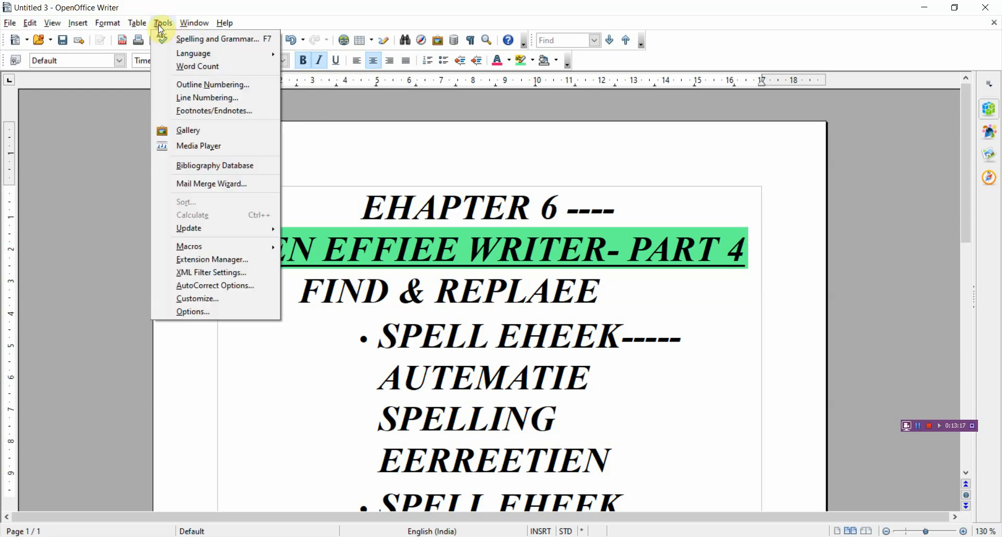
{"action": "left_click", "coordinate": [195, 39]}
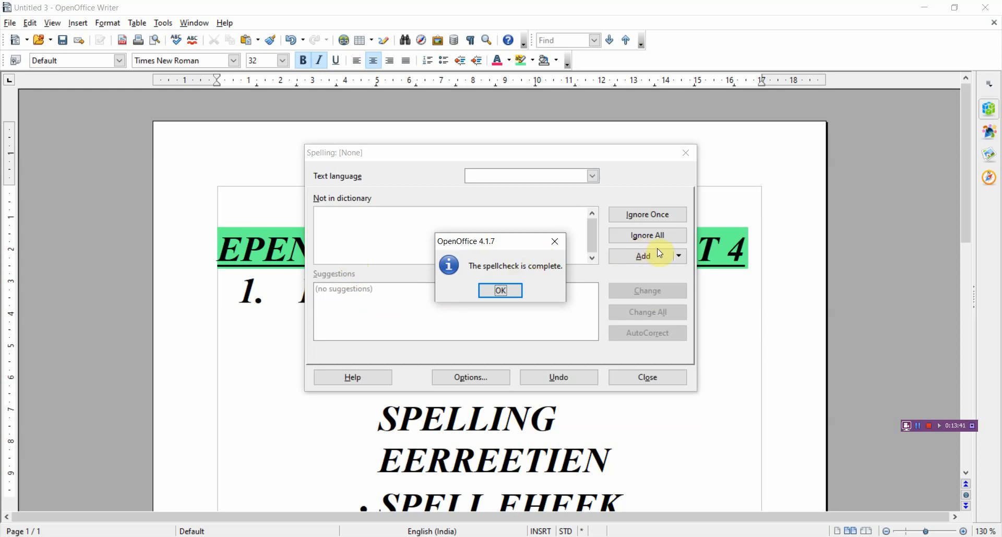
{"action": "left_click", "coordinate": [504, 292]}
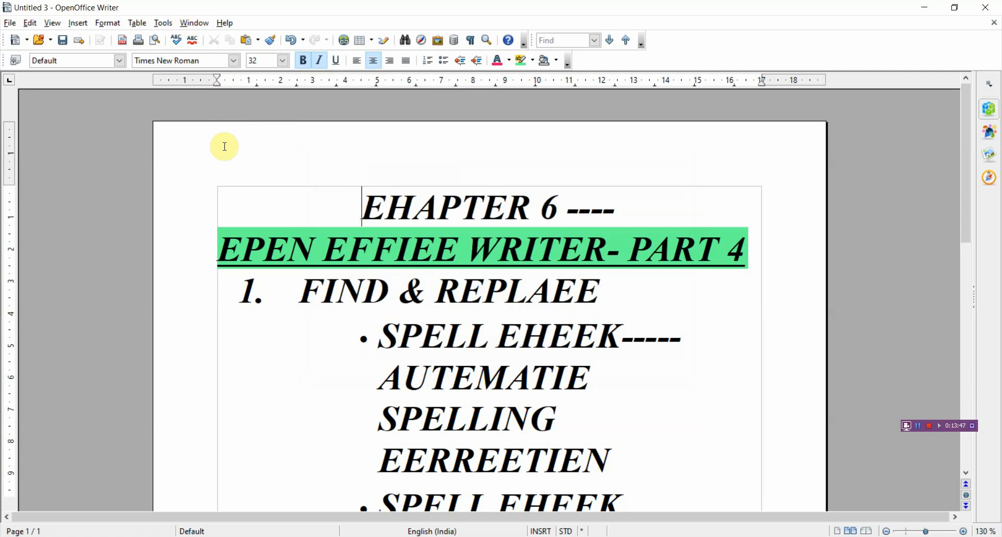
{"action": "key", "text": "XF86MonBrightnessUp"}
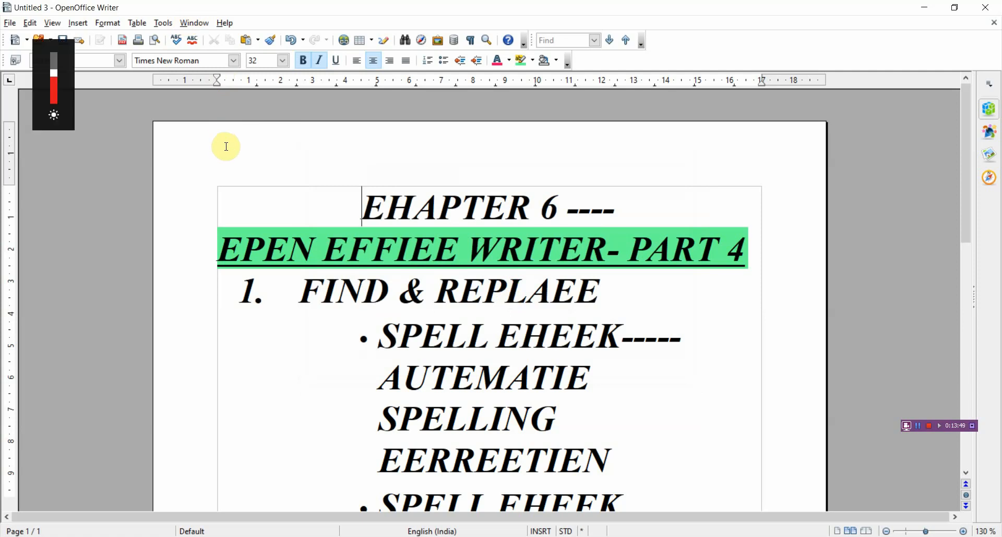
{"action": "key", "text": "XF86MonBrightnessUp"}
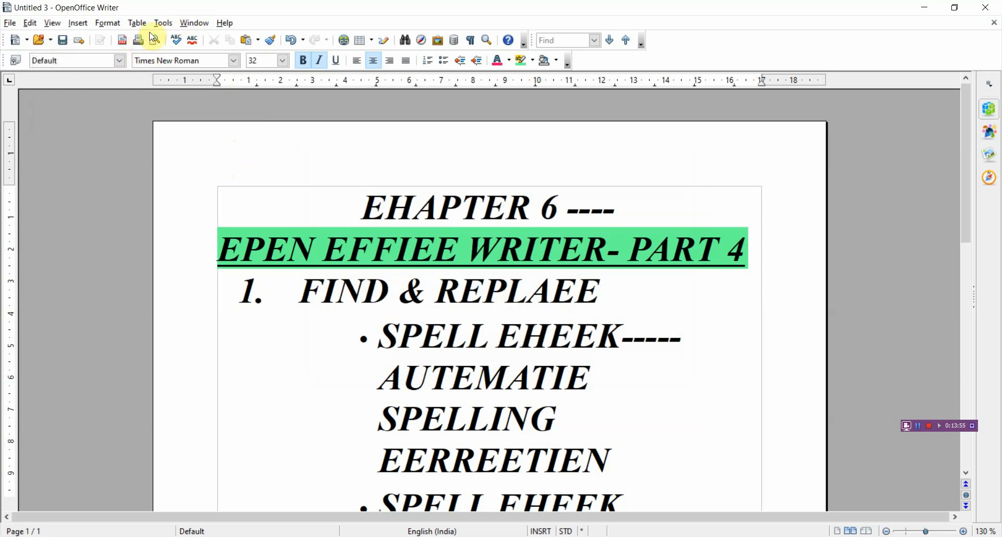
Step: Run the Spelling and Grammar check on the document twice more, closing it each time without changes
{"action": "left_click", "coordinate": [165, 23]}
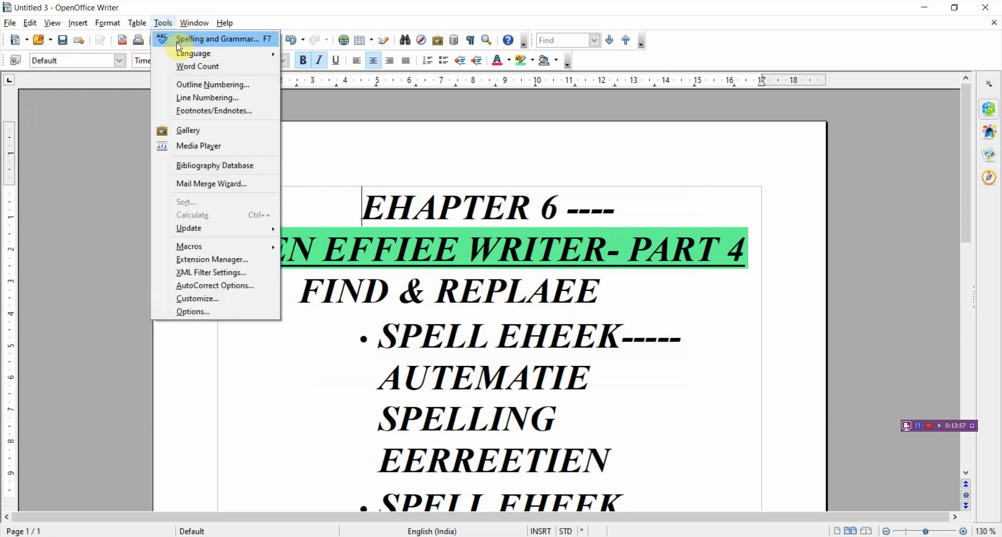
{"action": "left_click", "coordinate": [181, 45]}
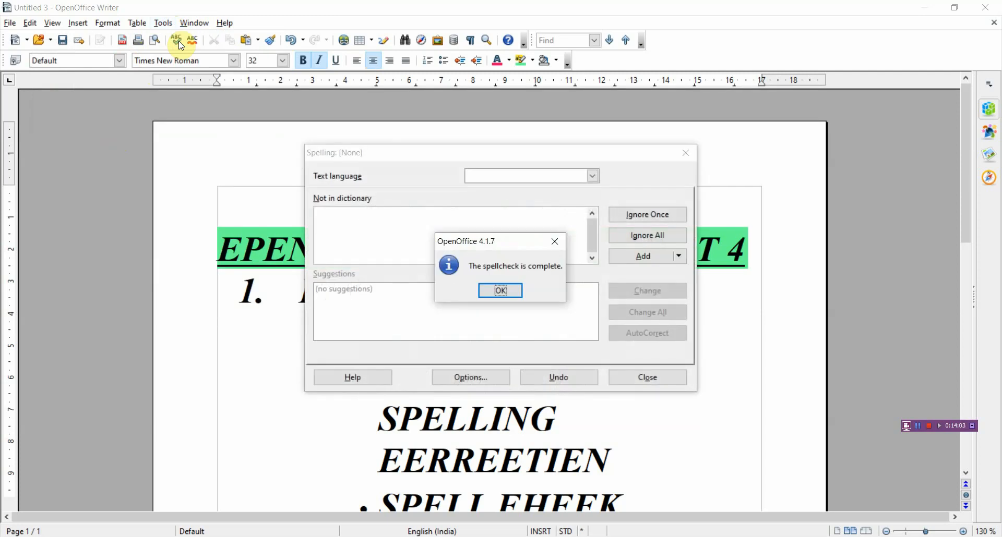
{"action": "left_click", "coordinate": [496, 292]}
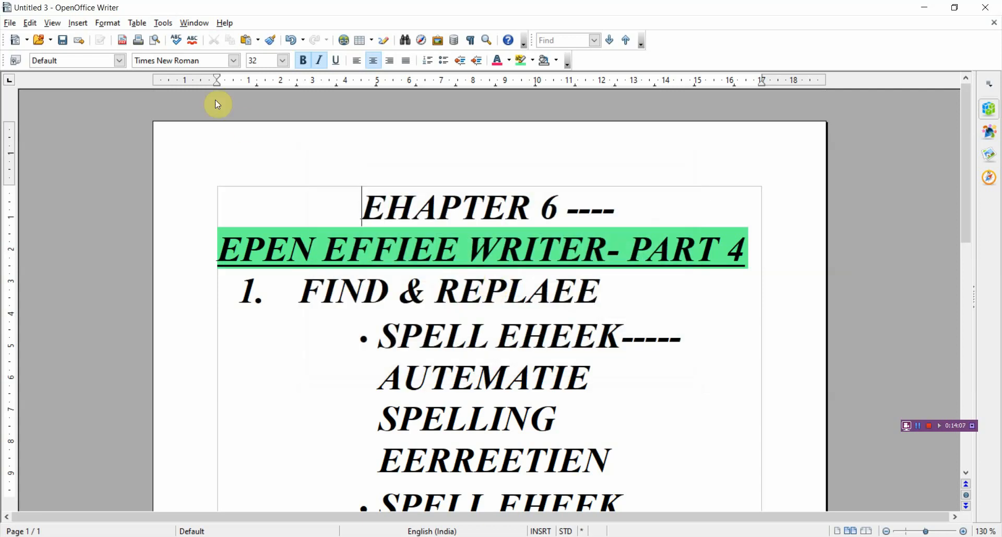
{"action": "left_click", "coordinate": [158, 25]}
{"action": "left_click", "coordinate": [166, 37]}
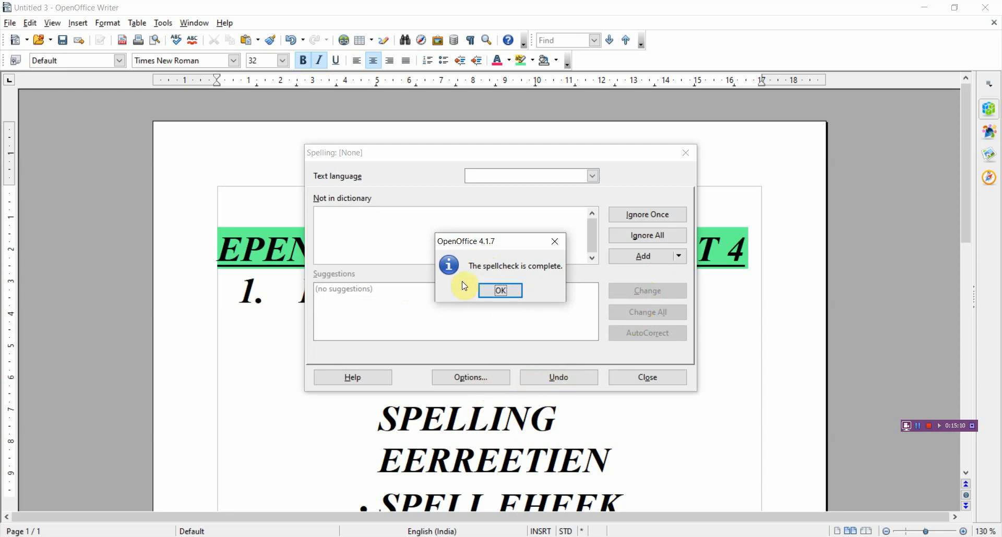
{"action": "left_click", "coordinate": [507, 288]}
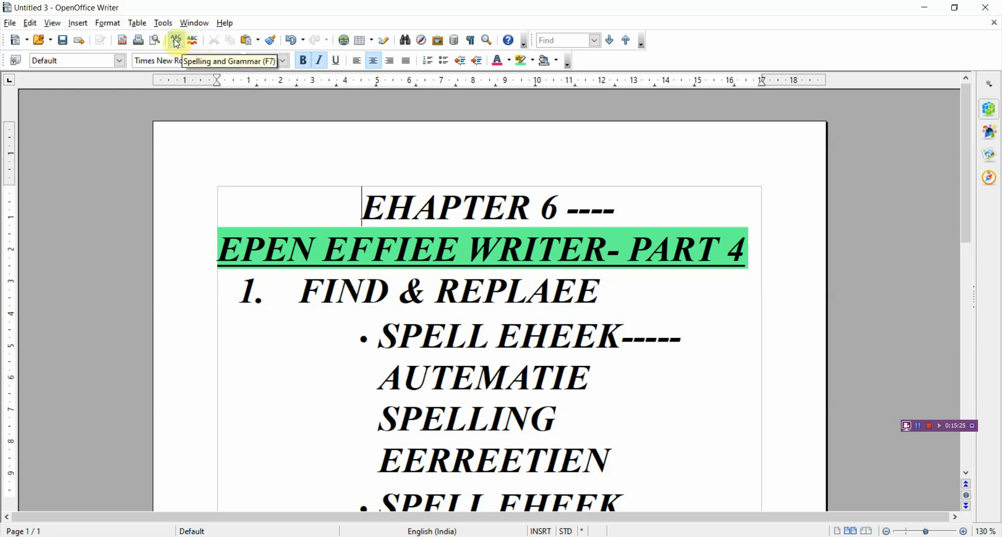
Step: Add an AutoCorrect replacement for English (India) that replaces CA with COMP APP
{"action": "left_click", "coordinate": [163, 24]}
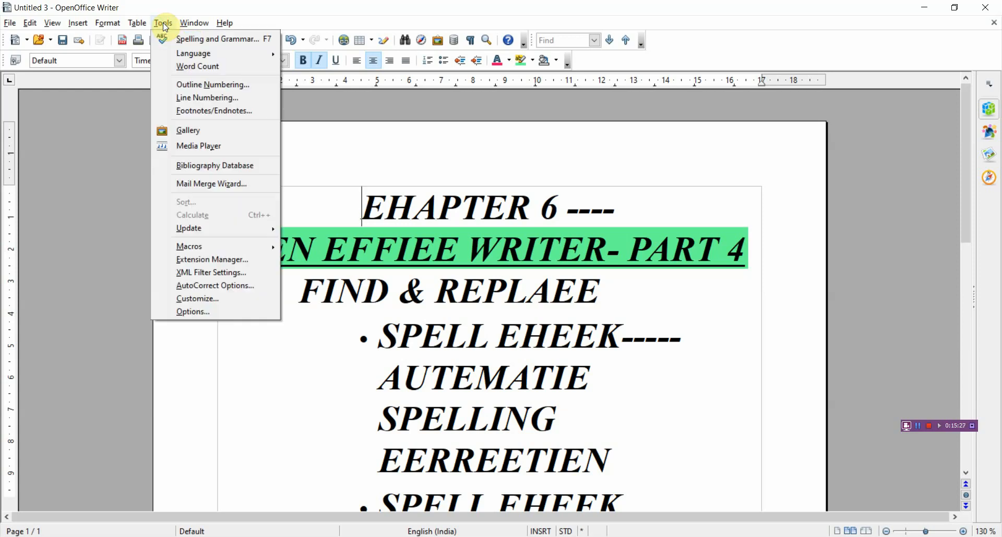
{"action": "left_click", "coordinate": [164, 23]}
{"action": "left_click", "coordinate": [163, 24]}
{"action": "left_click", "coordinate": [206, 288]}
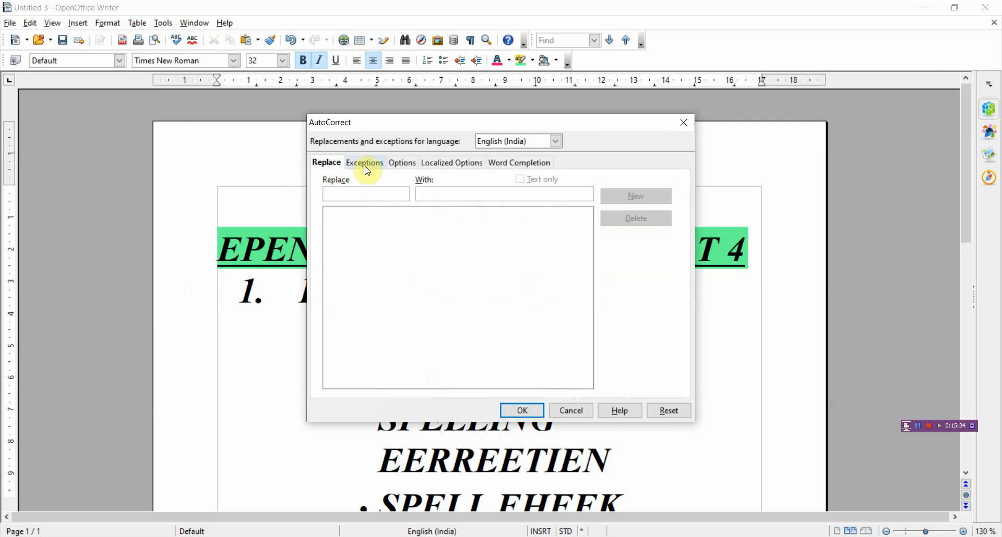
{"action": "left_click", "coordinate": [341, 195]}
{"action": "left_click", "coordinate": [425, 195]}
{"action": "type", "text": "COMP APP"}
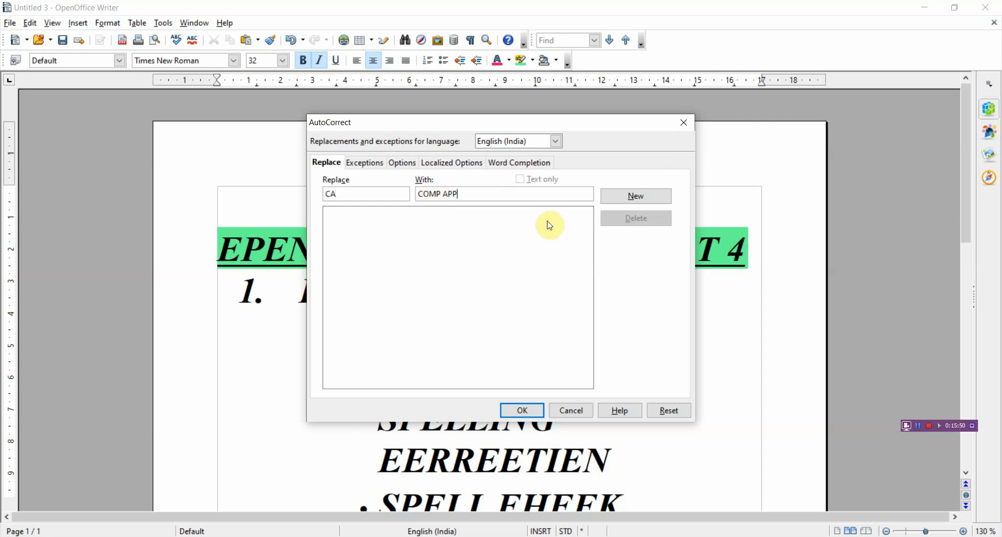
{"action": "left_click", "coordinate": [643, 195]}
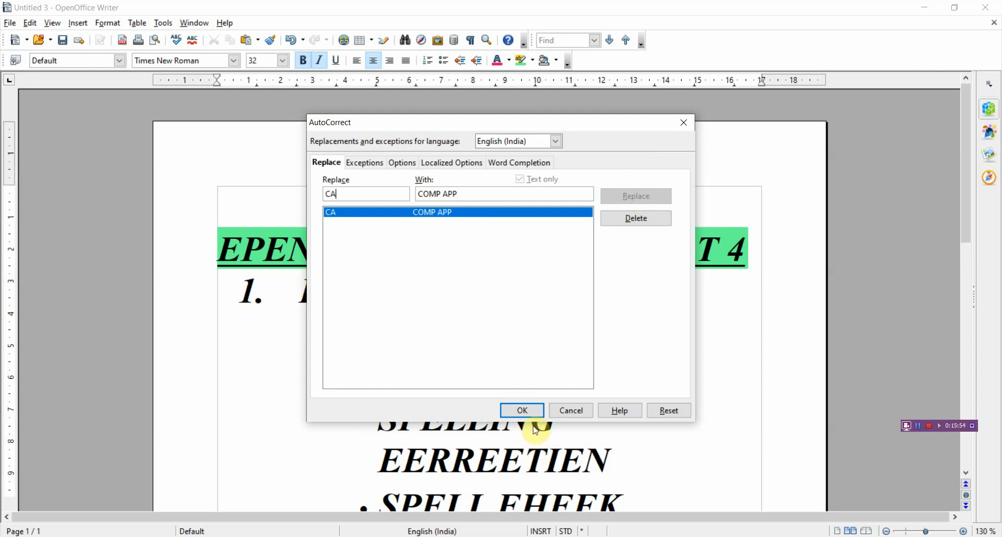
{"action": "left_click", "coordinate": [524, 412]}
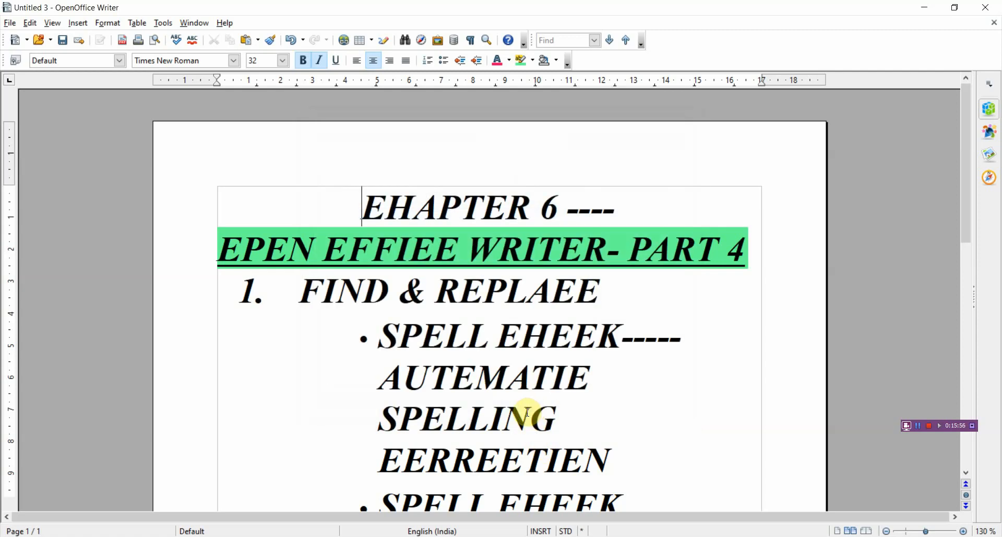
Step: Enter the abbreviation CA twice after GFG at the end of the document so AutoCorrect expands each to COMP APP
{"action": "scroll", "coordinate": [487, 369], "scroll_direction": "down", "scroll_amount": 3}
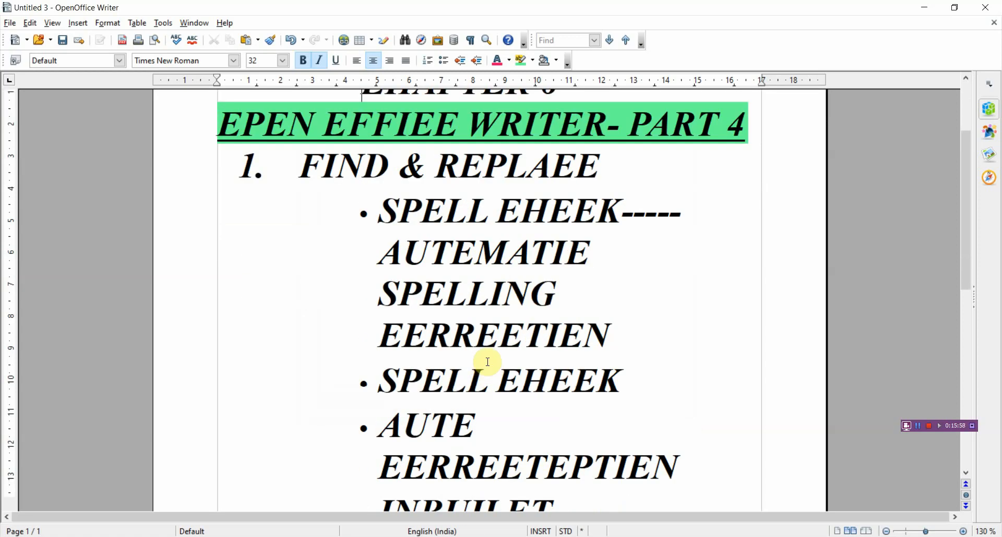
{"action": "key", "text": "ctrl+End"}
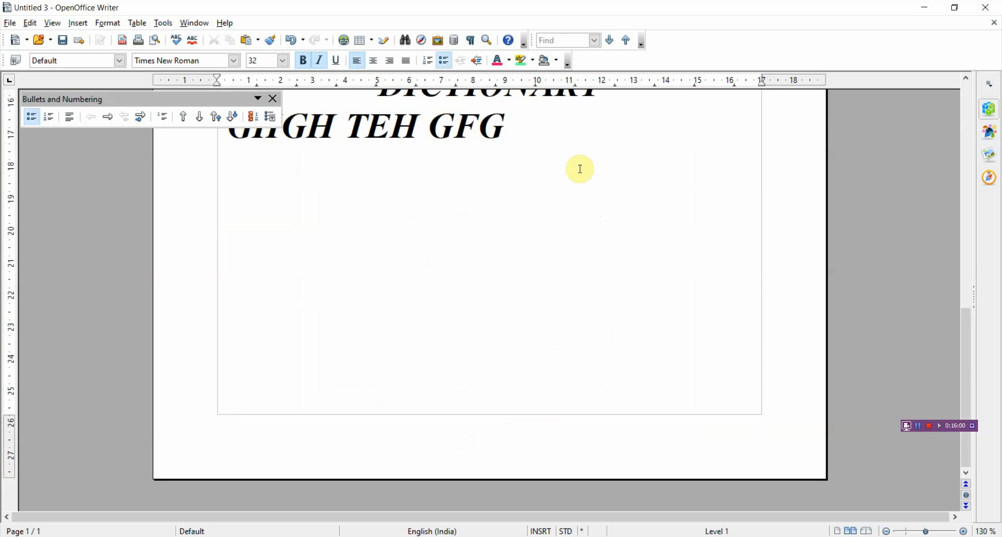
{"action": "left_click", "coordinate": [510, 122]}
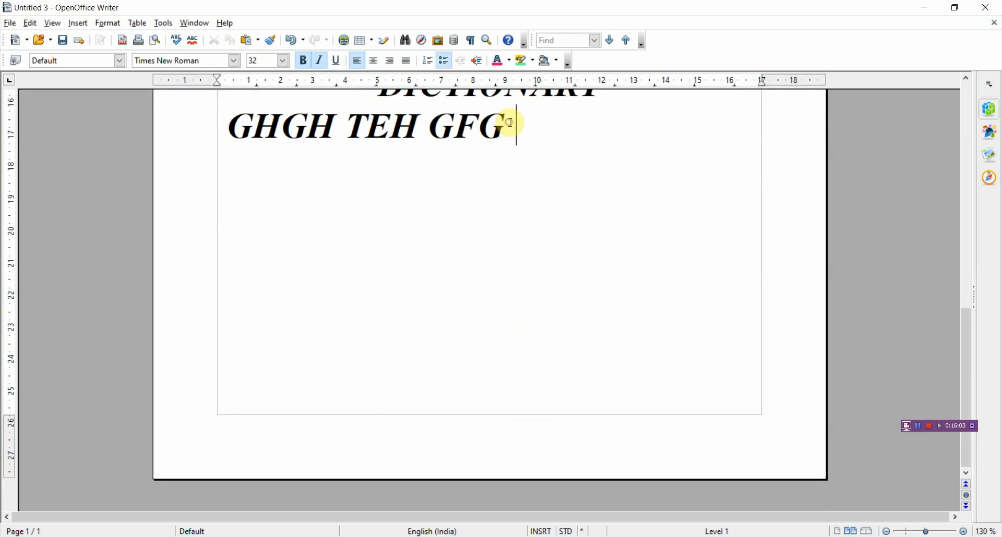
{"action": "type", "text": "CA"}
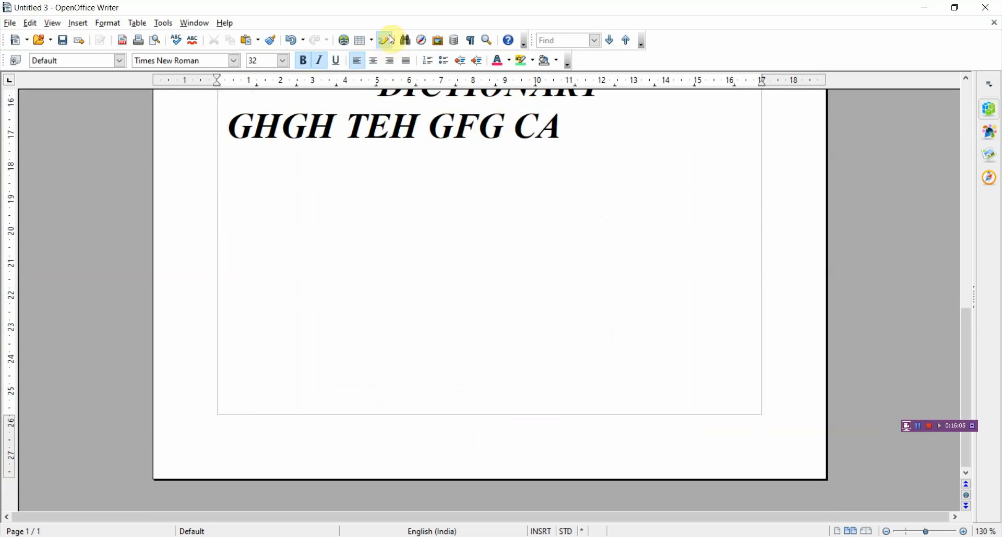
{"action": "key", "text": "BackSpace"}
{"action": "type", "text": "OMP APP "}
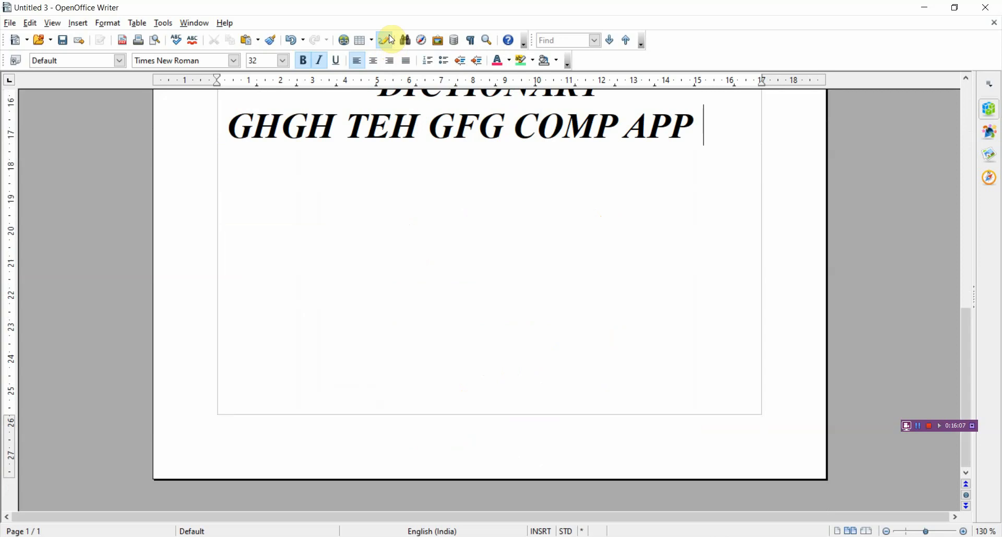
{"action": "type", "text": "COMP A"}
{"action": "key", "text": "BackSpace"}
{"action": "type", "text": "OMP APP"}
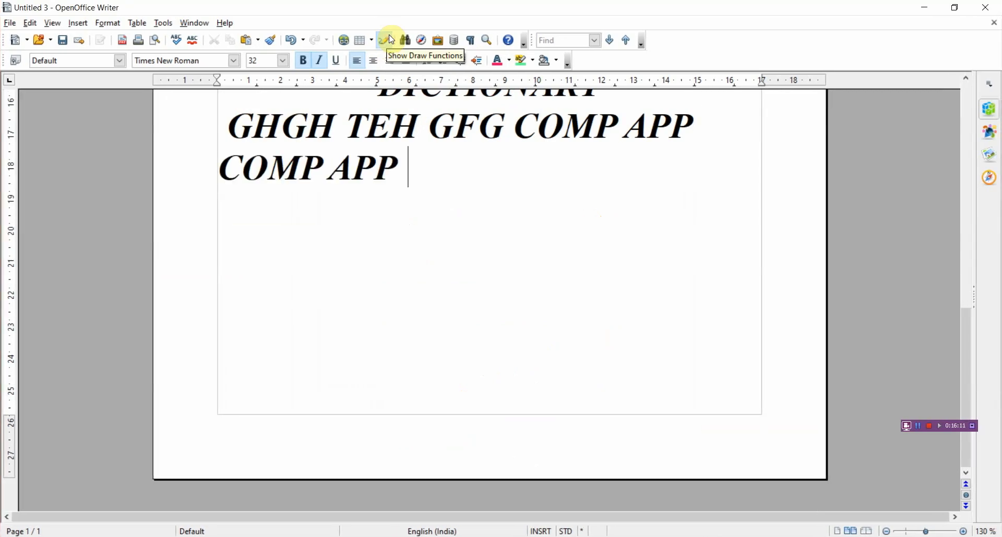
{"action": "key", "text": "super+Tab"}
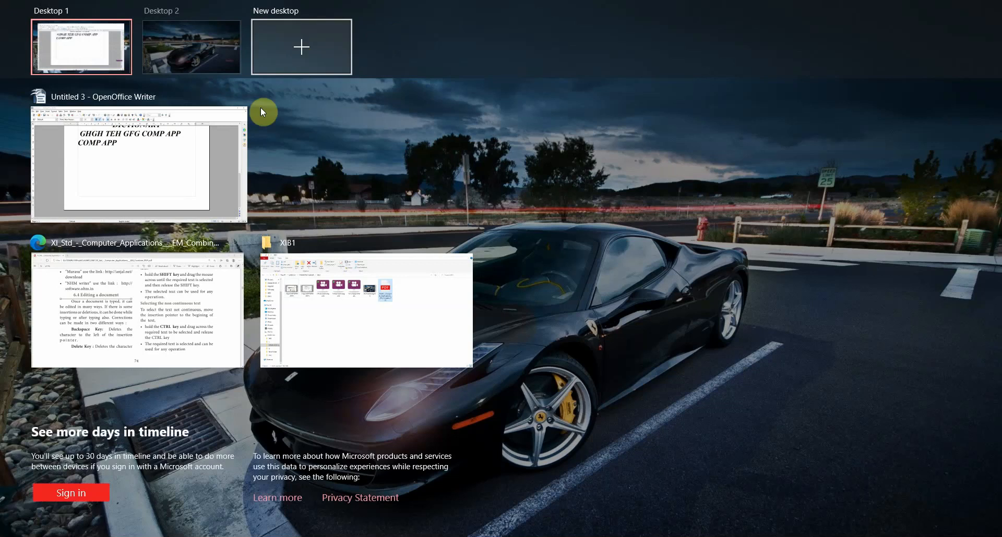
{"action": "left_click", "coordinate": [172, 164]}
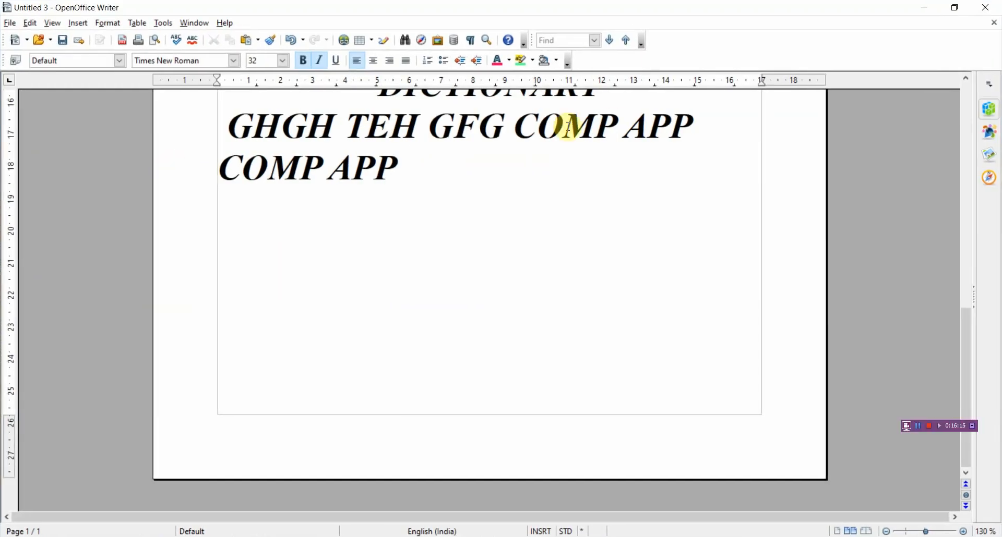
Step: Review the AutoCorrect replacement table and the list of AutoCorrect options without changing any setting
{"action": "scroll", "coordinate": [539, 145], "scroll_direction": "up", "scroll_amount": 4}
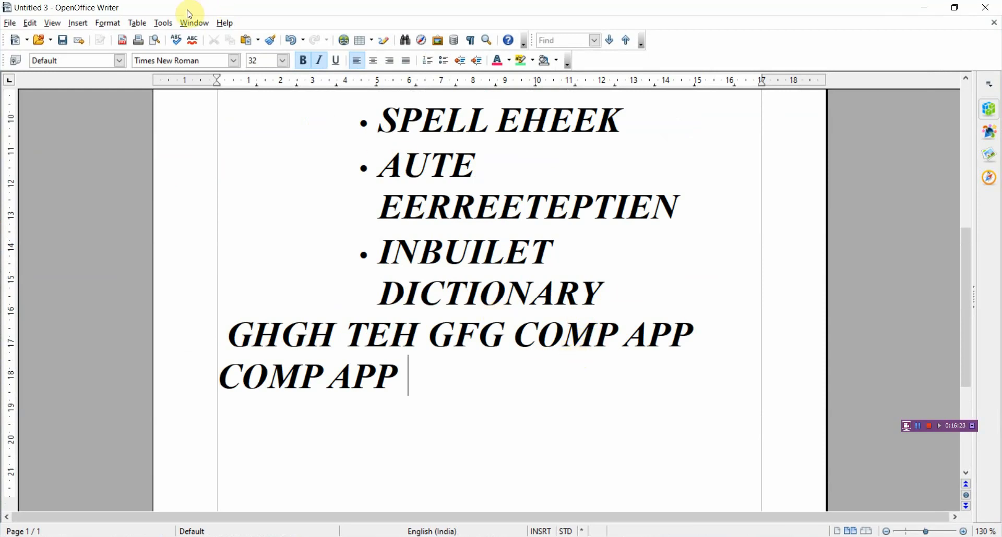
{"action": "left_click", "coordinate": [163, 24]}
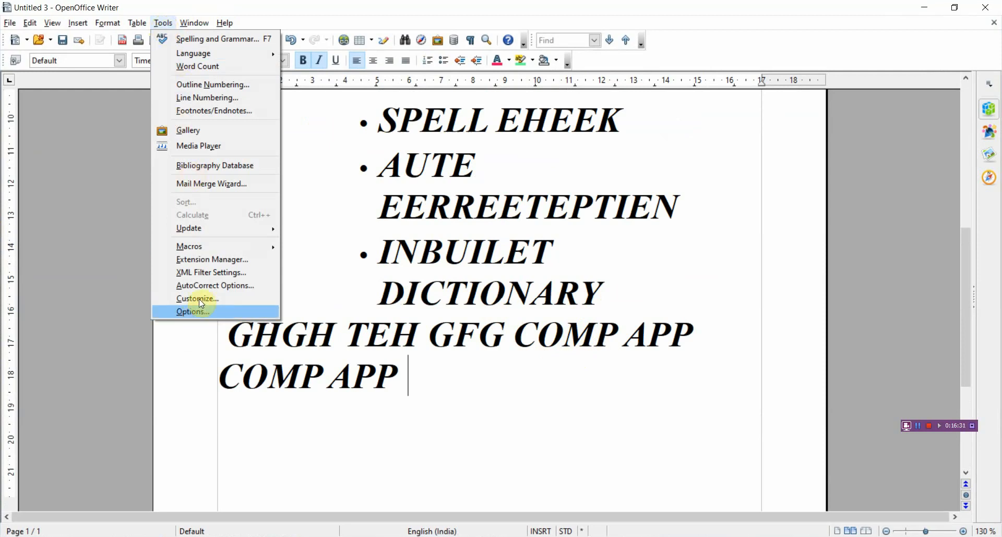
{"action": "left_click", "coordinate": [214, 286]}
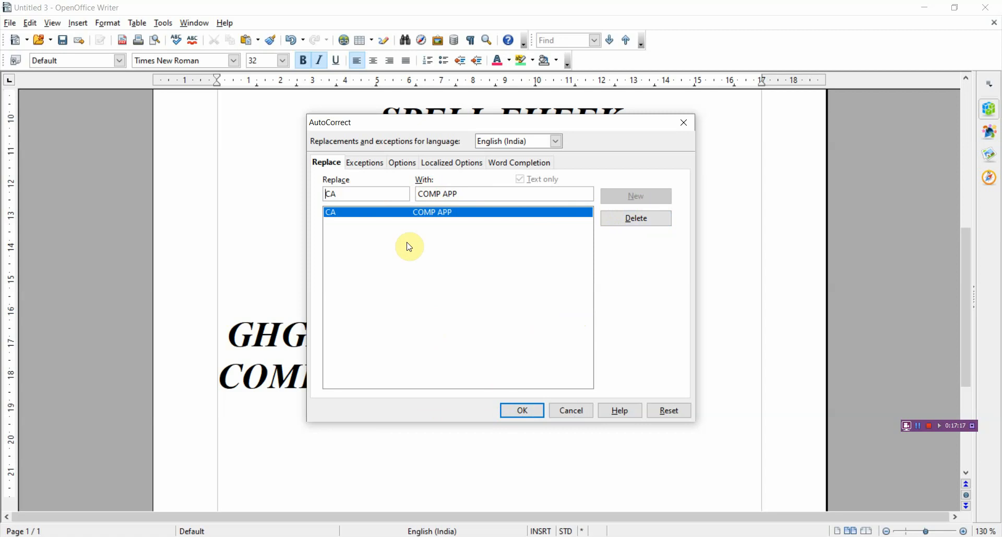
{"action": "left_click", "coordinate": [402, 163]}
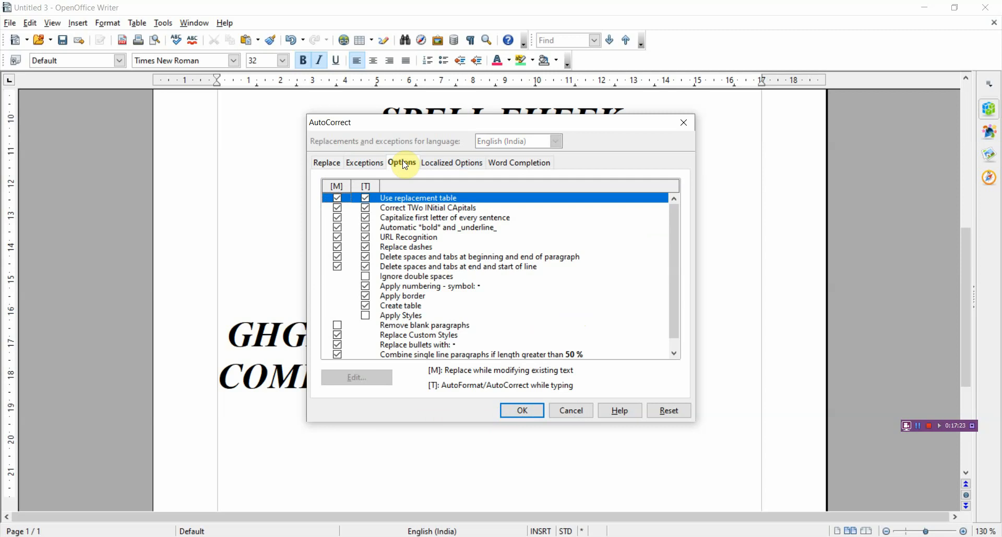
{"action": "scroll", "coordinate": [383, 266], "scroll_direction": "down", "scroll_amount": 1}
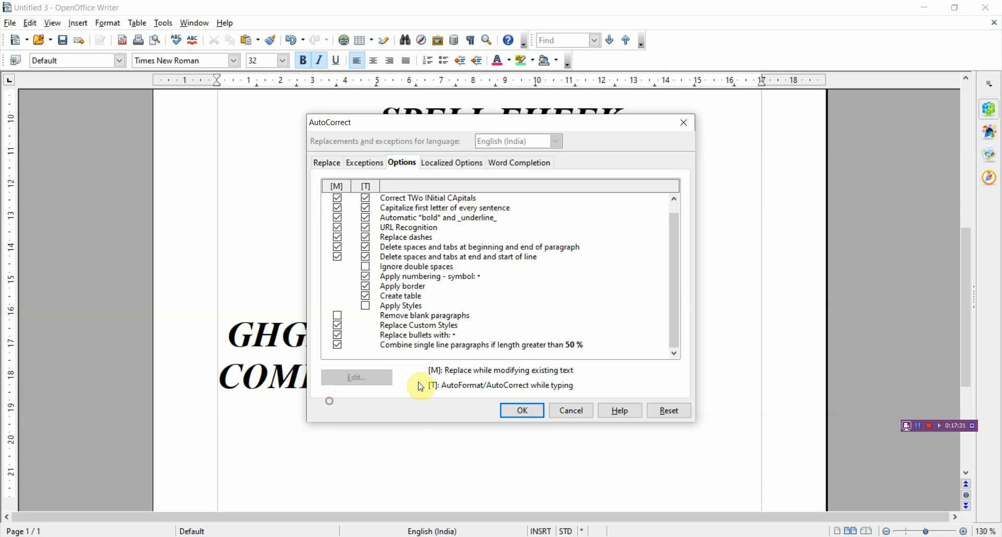
{"action": "left_click", "coordinate": [523, 411]}
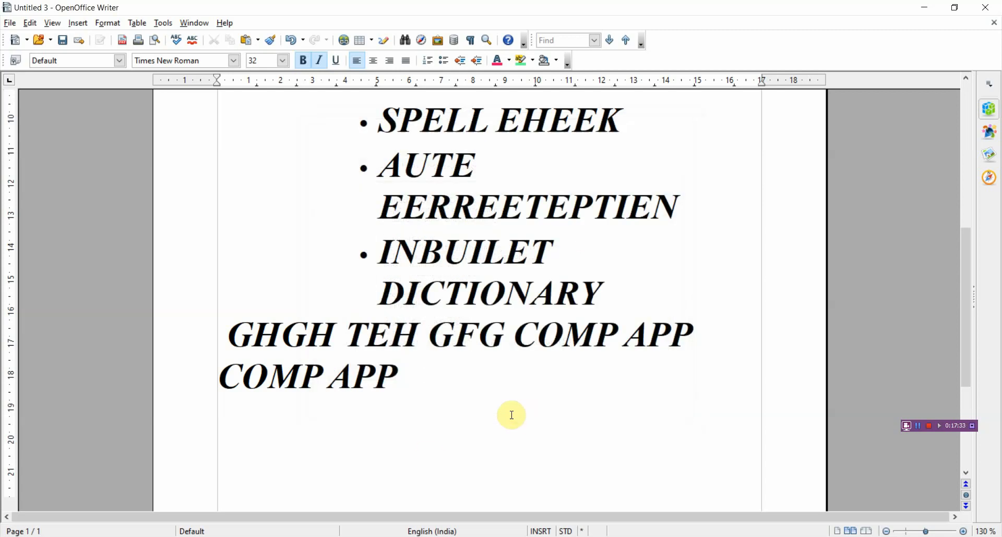